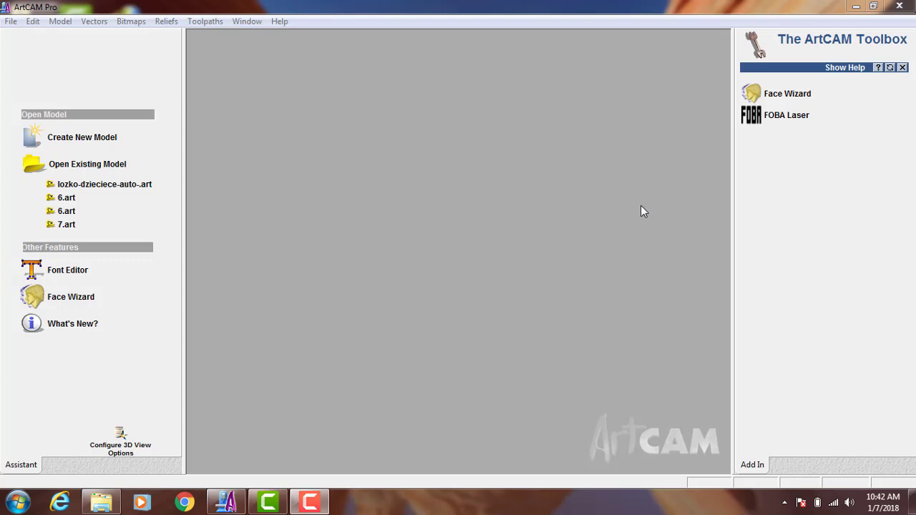
# Confirm height 2440.0 mm and width 1220.0 mm, then create the new model
pyautogui.click(103, 145)
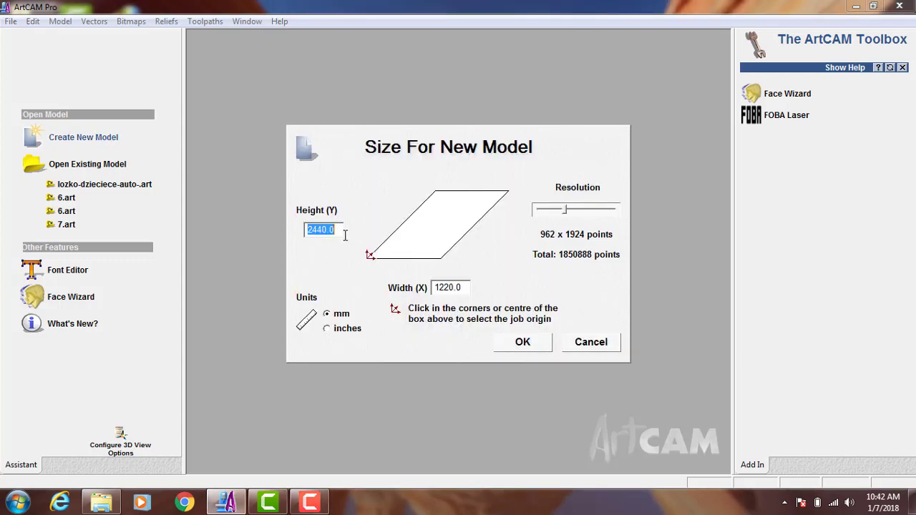
pyautogui.click(337, 229)
pyautogui.doubleClick(337, 229)
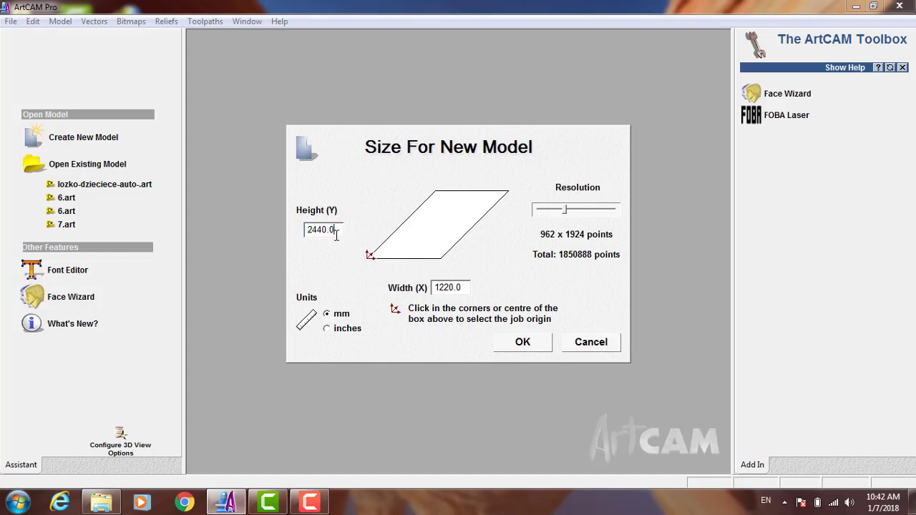
pyautogui.doubleClick(318, 229)
pyautogui.click(335, 230)
pyautogui.moveTo(464, 286); pyautogui.dragTo(420, 289)
pyautogui.click(521, 343)
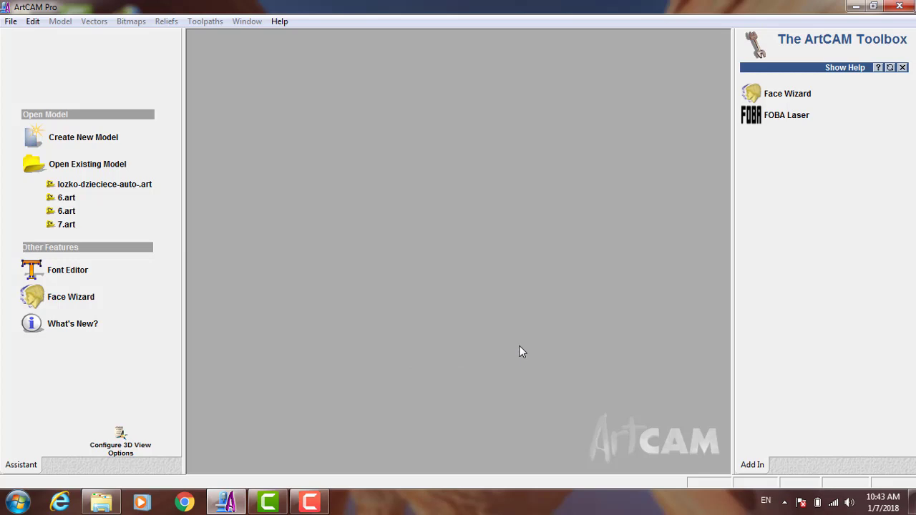
# Maximize the 2D view and import the 42.stl file as a 3D model
pyautogui.click(591, 76)
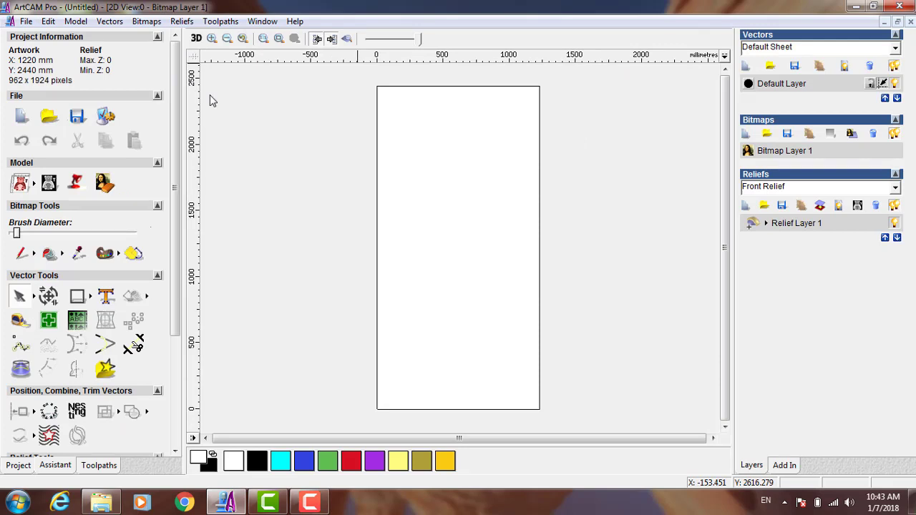
pyautogui.click(26, 22)
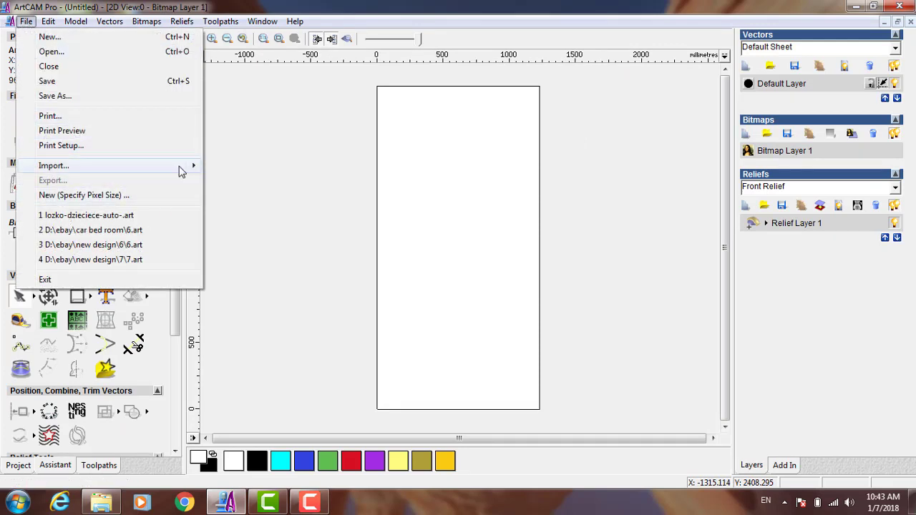
pyautogui.moveTo(181, 172)
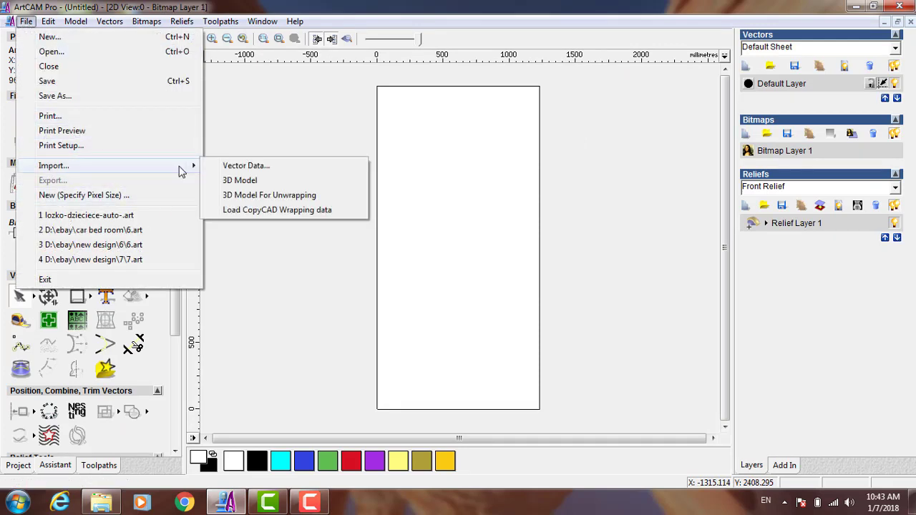
pyautogui.click(253, 183)
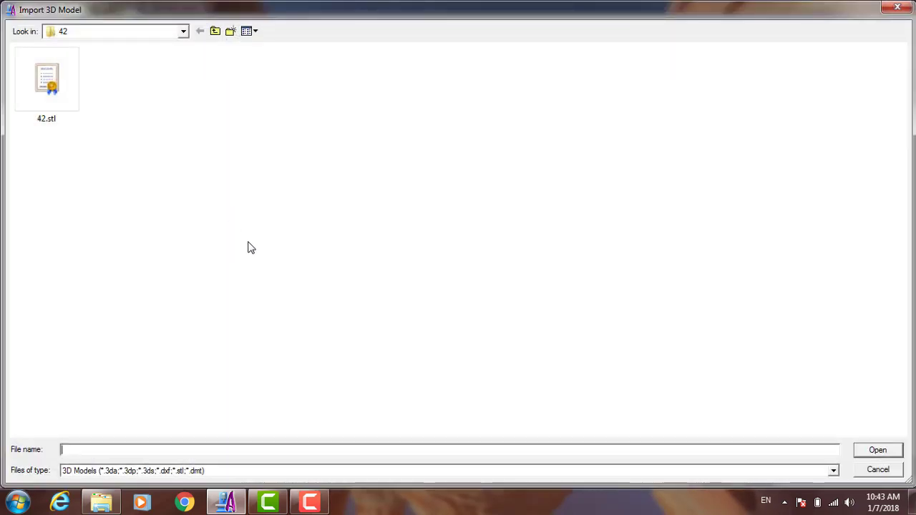
pyautogui.click(57, 73)
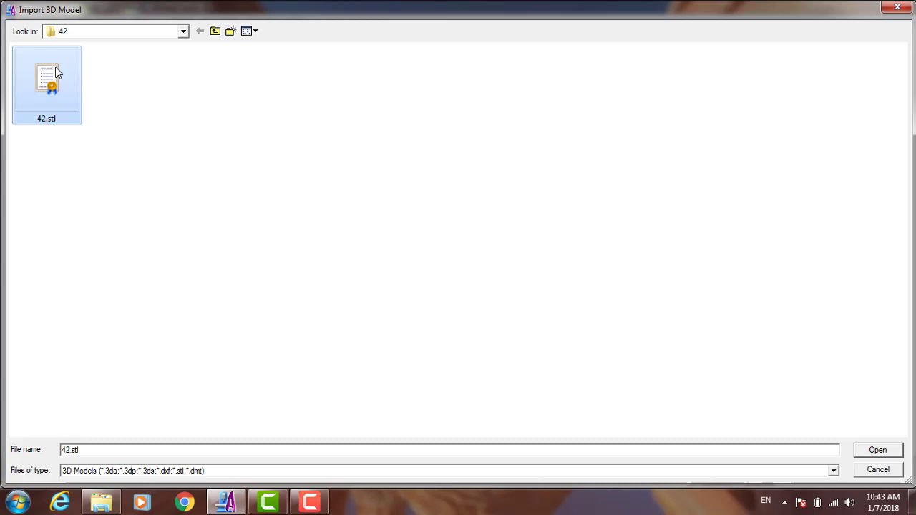
pyautogui.click(885, 449)
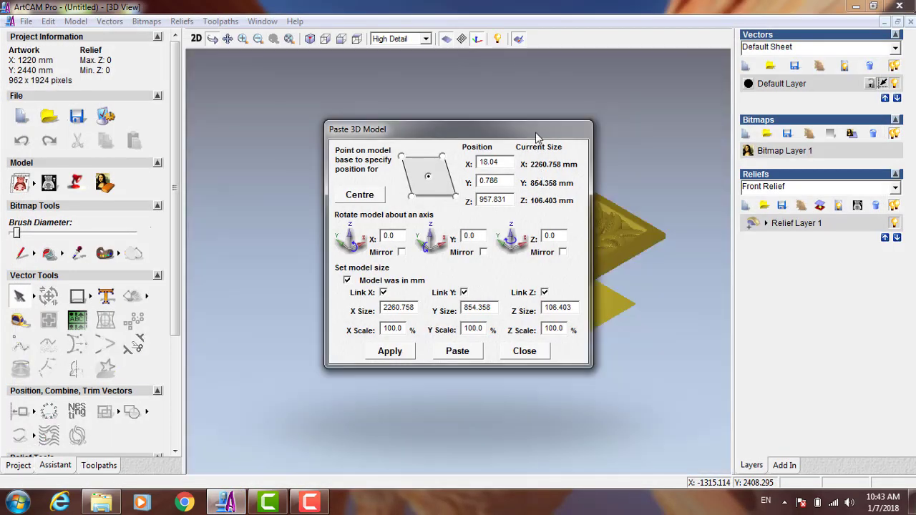
# Move the paste settings aside and reposition the imported model on the panel
pyautogui.moveTo(535, 132); pyautogui.dragTo(263, 74)
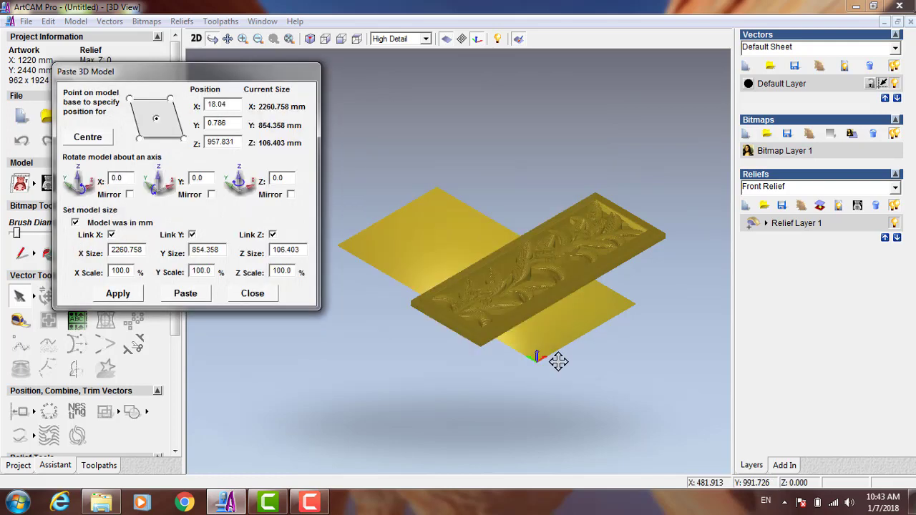
pyautogui.moveTo(605, 342); pyautogui.dragTo(593, 343)
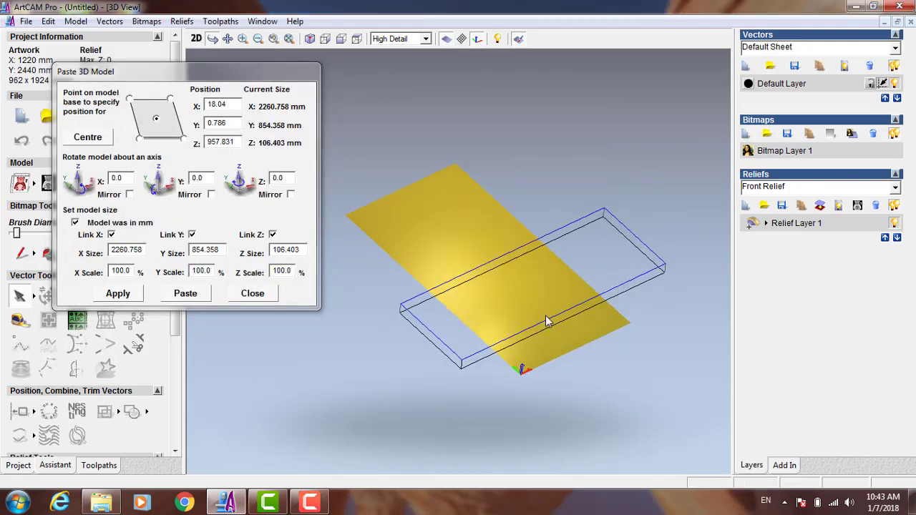
pyautogui.moveTo(545, 315); pyautogui.dragTo(485, 319)
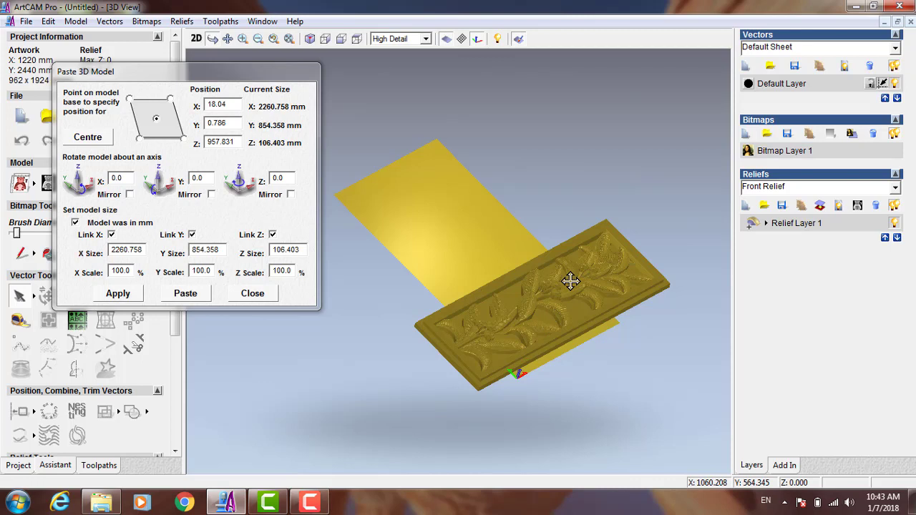
pyautogui.moveTo(574, 264); pyautogui.dragTo(575, 252)
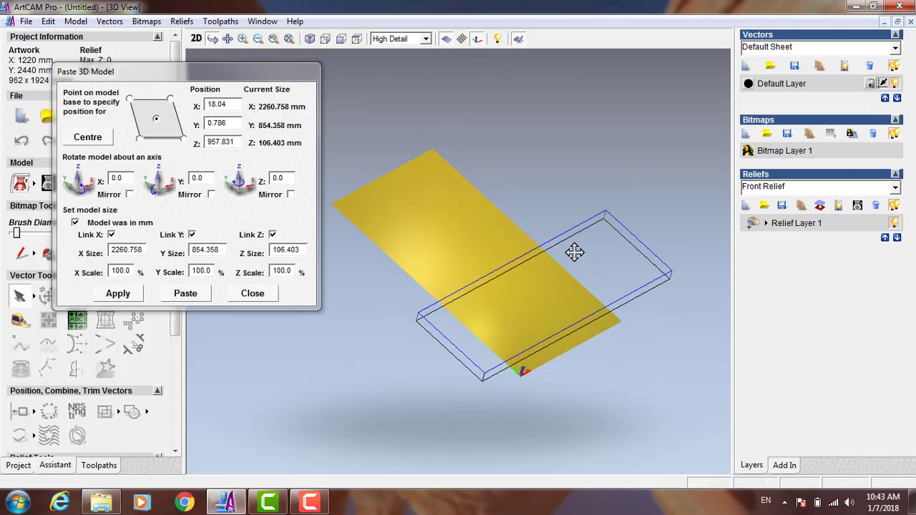
pyautogui.moveTo(588, 285); pyautogui.dragTo(588, 286)
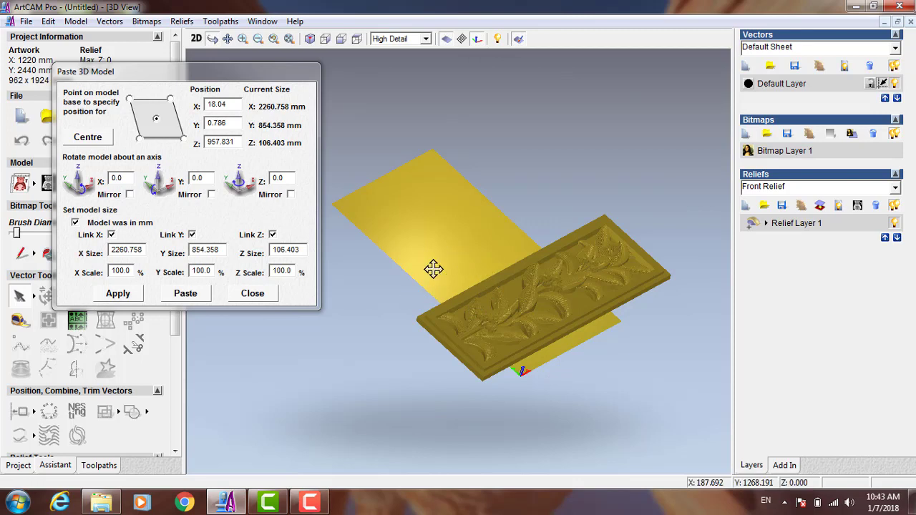
# Rotate the model -90° about Z so it measures 854.358 × 2260.758 mm
pyautogui.doubleClick(276, 176)
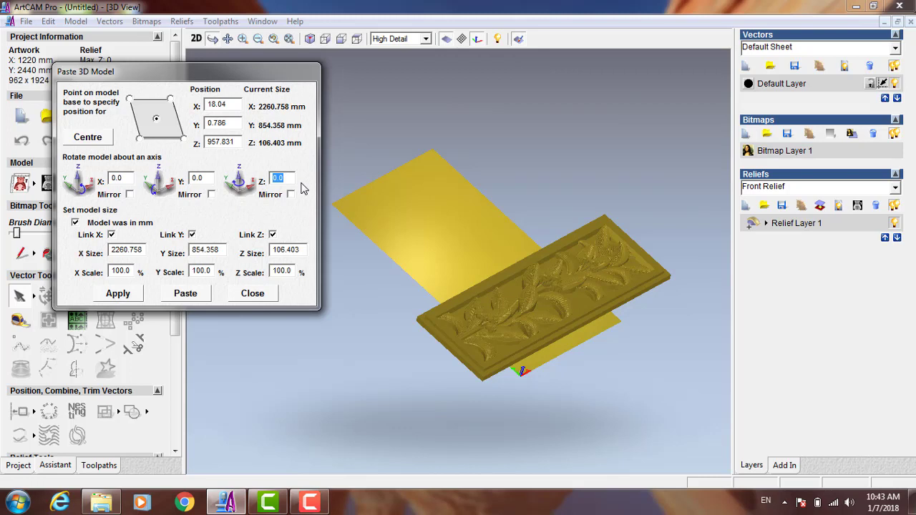
pyautogui.write('-90')
pyautogui.click(125, 298)
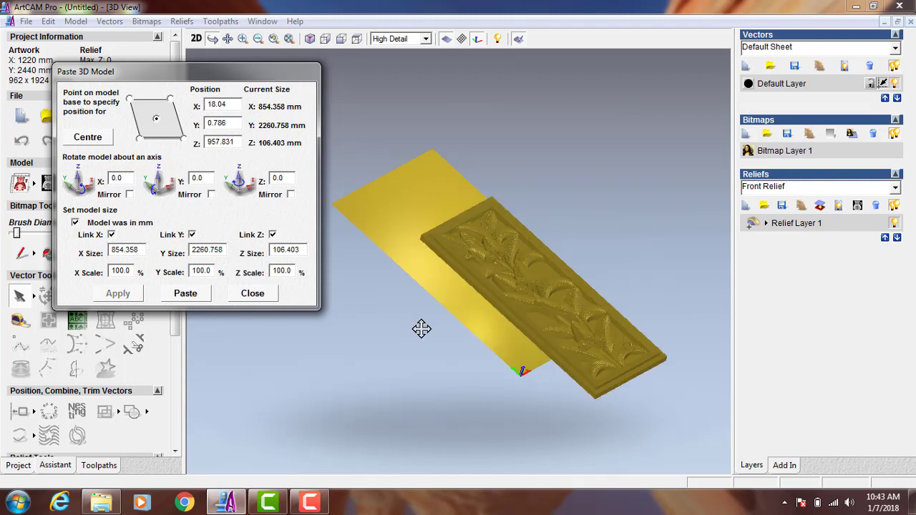
# Enter 600 mm as the X size so Y and Z scale to 1587.689 and 74.725 mm
pyautogui.moveTo(412, 273); pyautogui.dragTo(408, 329)
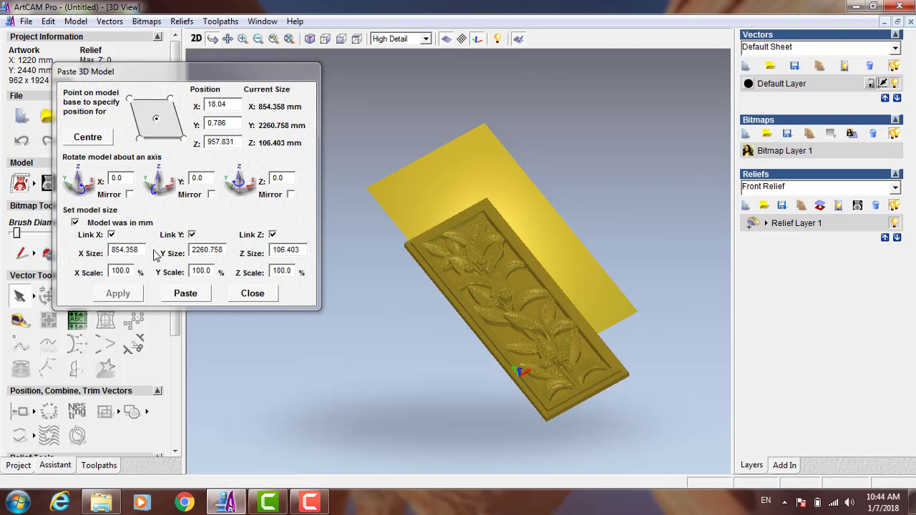
pyautogui.moveTo(136, 249); pyautogui.dragTo(109, 246)
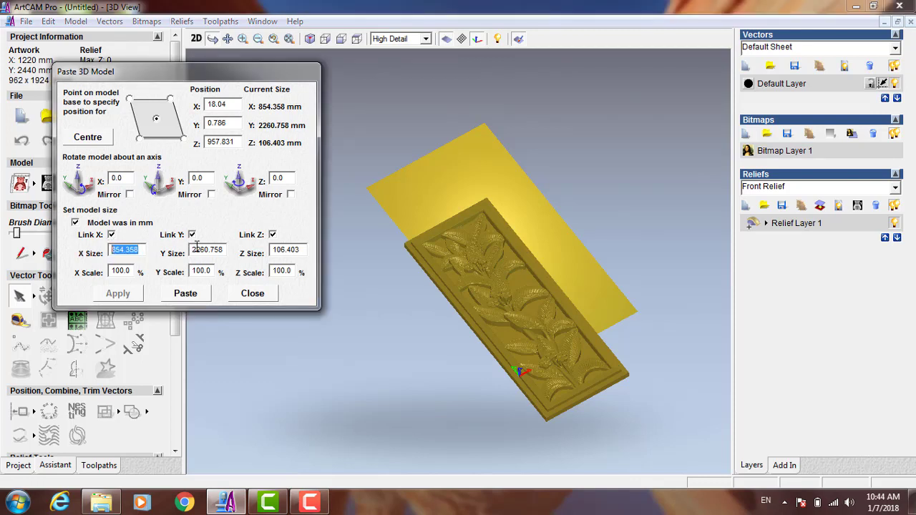
pyautogui.click(300, 249)
pyautogui.moveTo(300, 249); pyautogui.dragTo(272, 249)
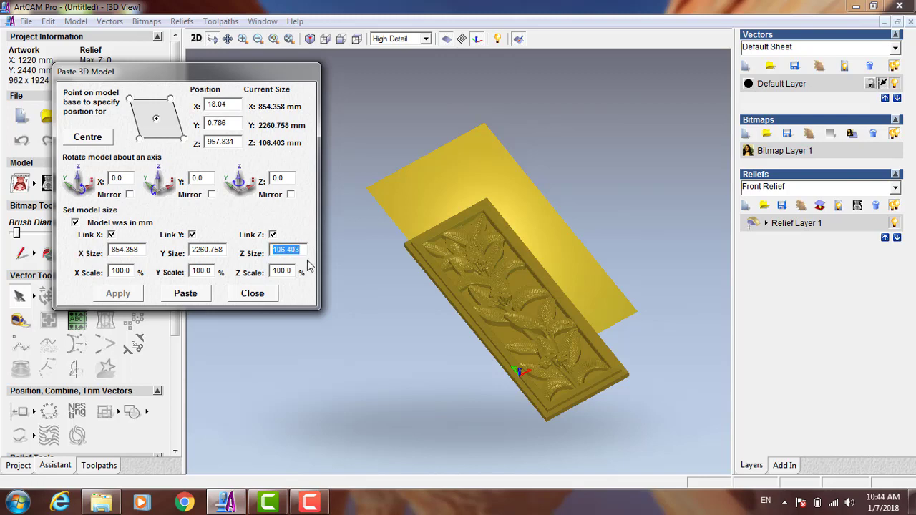
pyautogui.moveTo(142, 249); pyautogui.dragTo(110, 249)
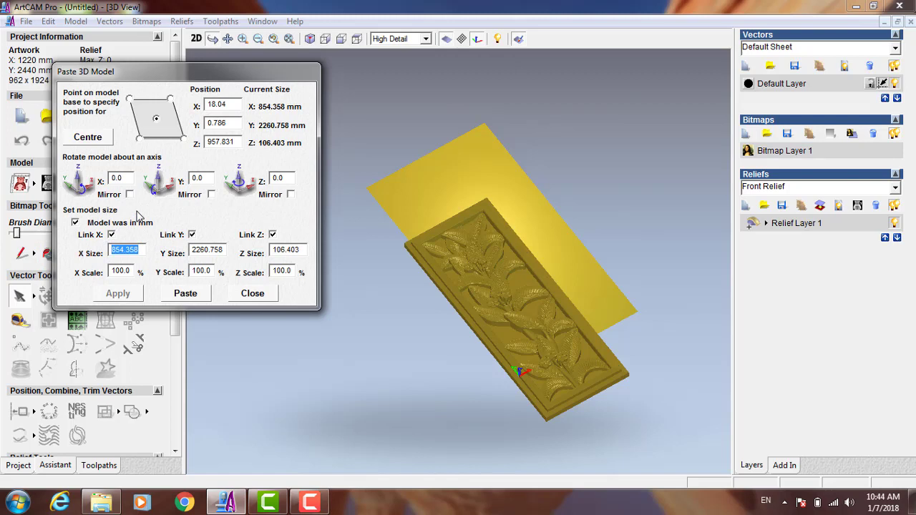
pyautogui.write('6')
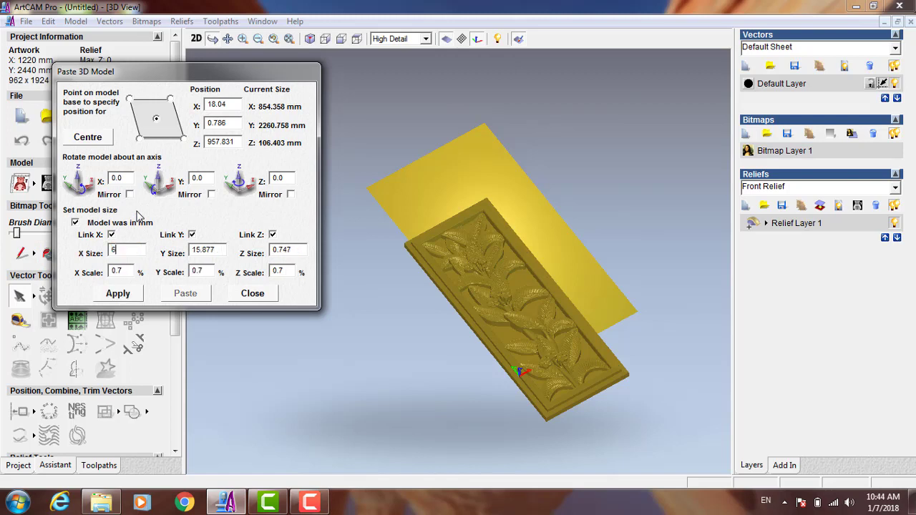
pyautogui.write('00')
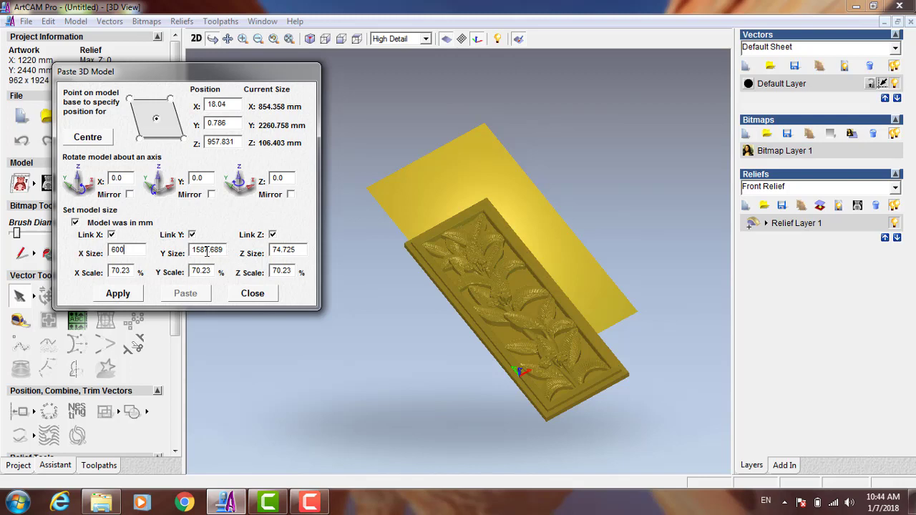
pyautogui.press('Tab')
pyautogui.press('Tab')
# Unlink the sizes, set Y to 1400 and Z to 30 mm, and apply the resize
pyautogui.click(192, 235)
pyautogui.click(191, 249)
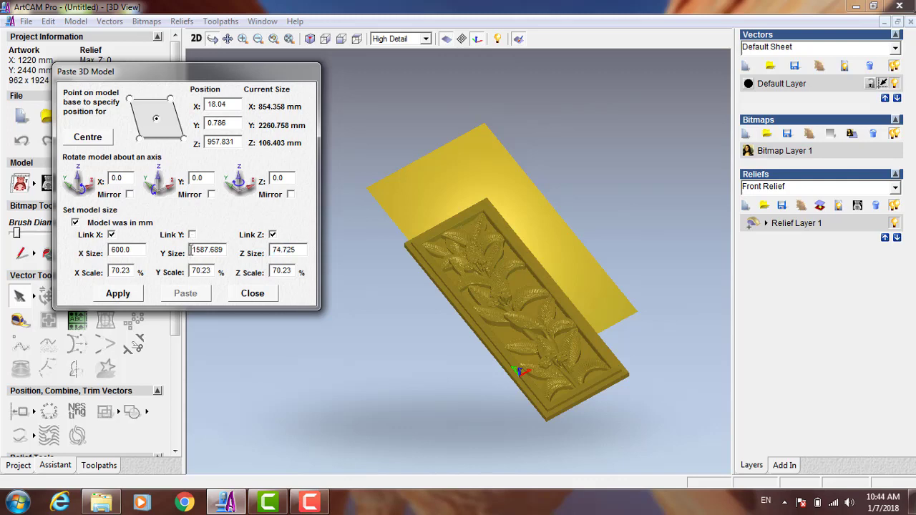
pyautogui.doubleClick(211, 249)
pyautogui.write('1400')
pyautogui.doubleClick(295, 250)
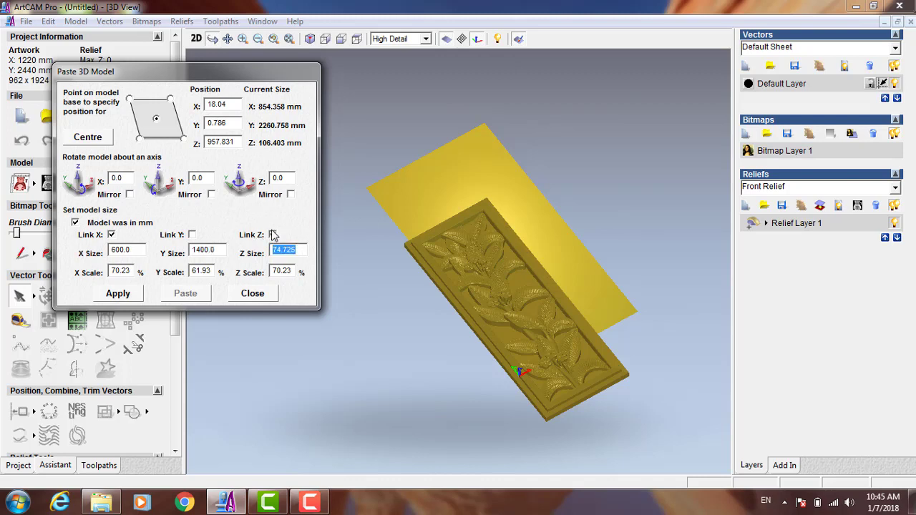
pyautogui.click(284, 250)
pyautogui.doubleClick(281, 249)
pyautogui.click(301, 251)
pyautogui.moveTo(301, 250); pyautogui.dragTo(262, 245)
pyautogui.write('30')
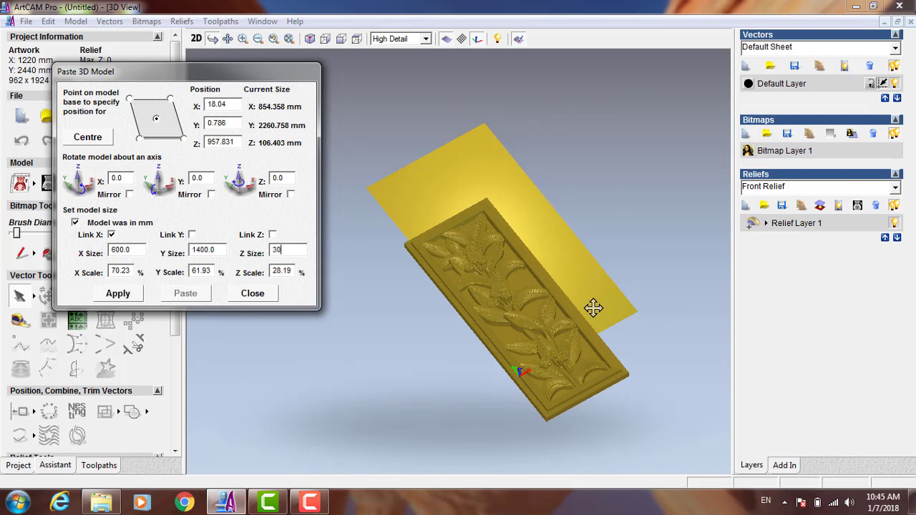
pyautogui.moveTo(300, 252); pyautogui.dragTo(247, 256)
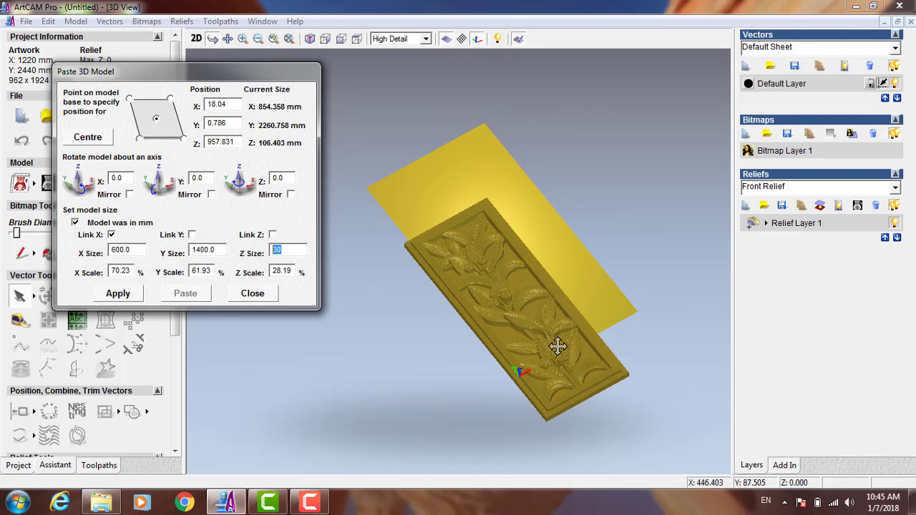
pyautogui.click(120, 295)
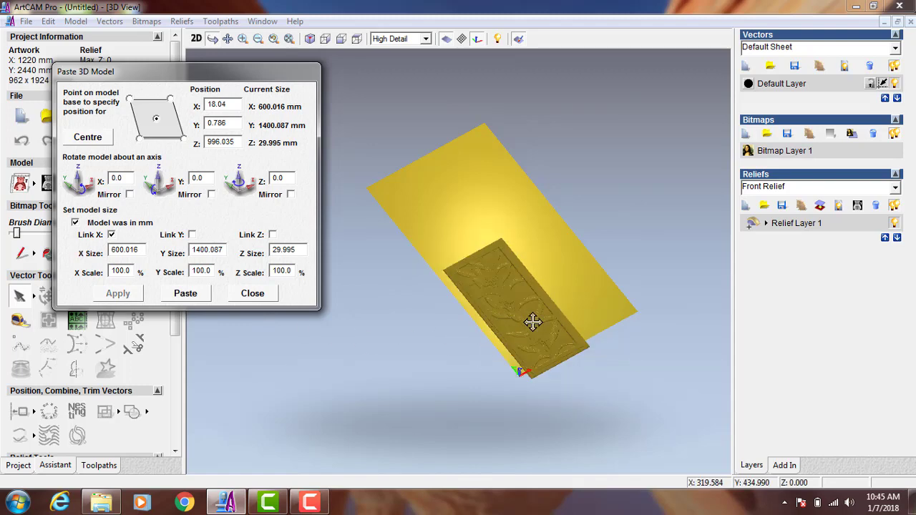
pyautogui.moveTo(532, 321); pyautogui.dragTo(477, 318)
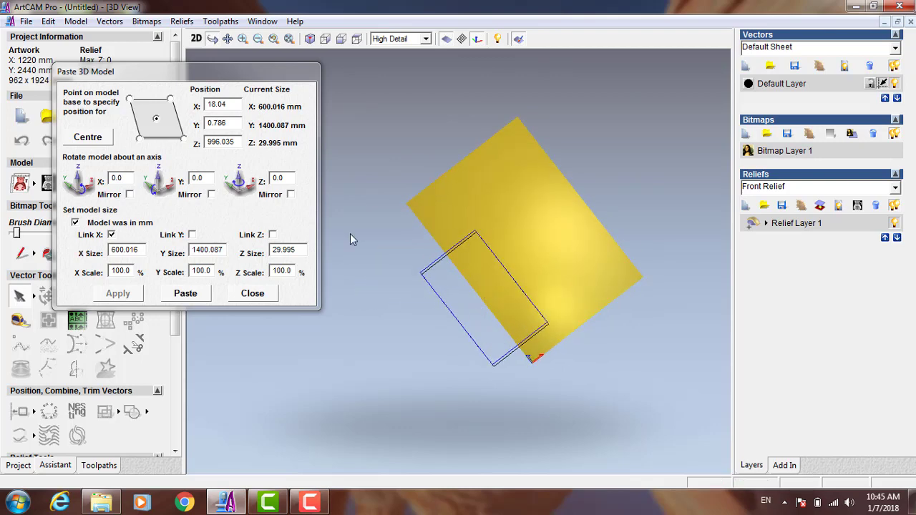
pyautogui.moveTo(564, 280)
pyautogui.mouseDown()
pyautogui.moveTo(536, 283)
pyautogui.moveTo(566, 204)
pyautogui.moveTo(532, 277)
pyautogui.mouseUp()
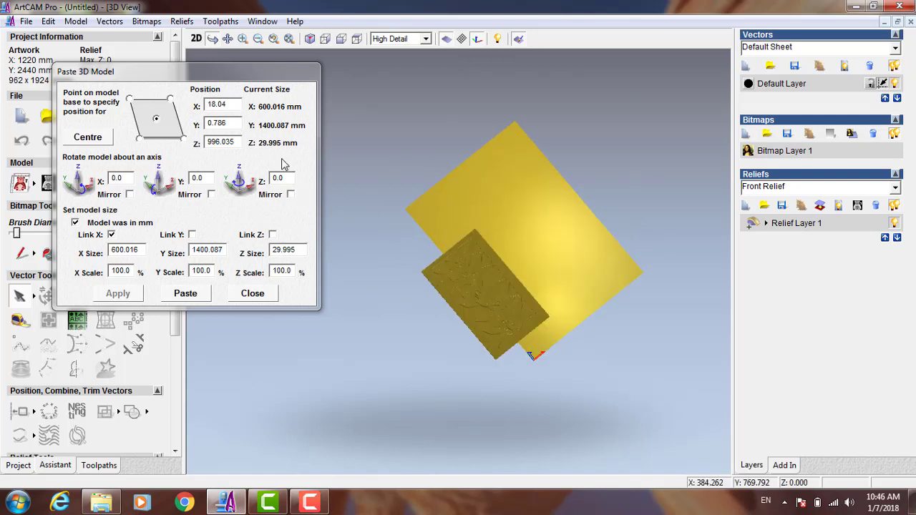
# Set position X, Y and Z to 0 with the bottom-left reference point and apply
pyautogui.click(229, 105)
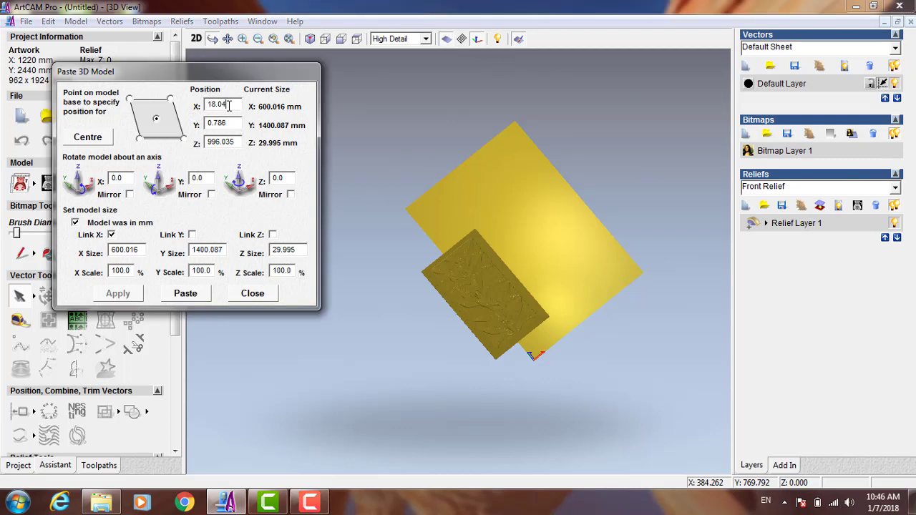
pyautogui.moveTo(231, 106); pyautogui.dragTo(204, 105)
pyautogui.moveTo(227, 104); pyautogui.dragTo(209, 105)
pyautogui.press('Tab')
pyautogui.press('Tab')
pyautogui.moveTo(234, 104); pyautogui.dragTo(195, 104)
pyautogui.write('0')
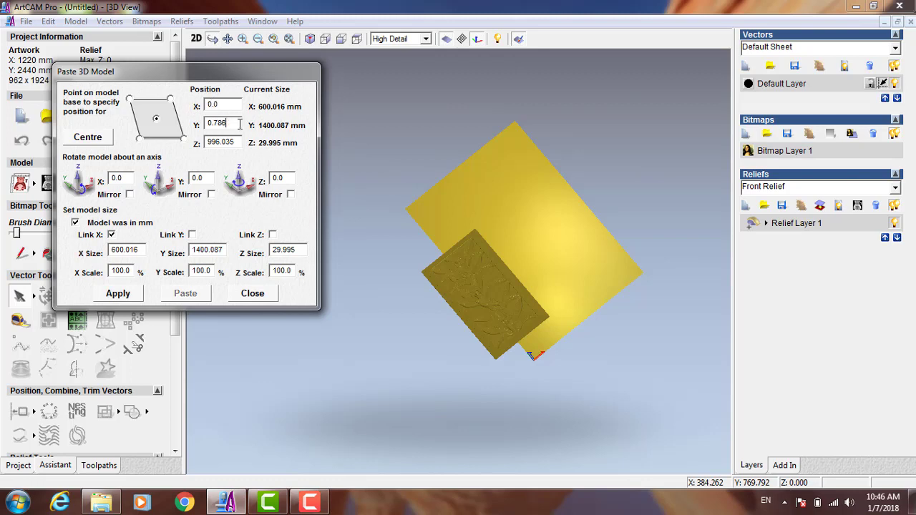
pyautogui.moveTo(239, 124); pyautogui.dragTo(190, 116)
pyautogui.write('0')
pyautogui.moveTo(239, 144); pyautogui.dragTo(188, 139)
pyautogui.write('0')
pyautogui.click(138, 139)
pyautogui.click(118, 294)
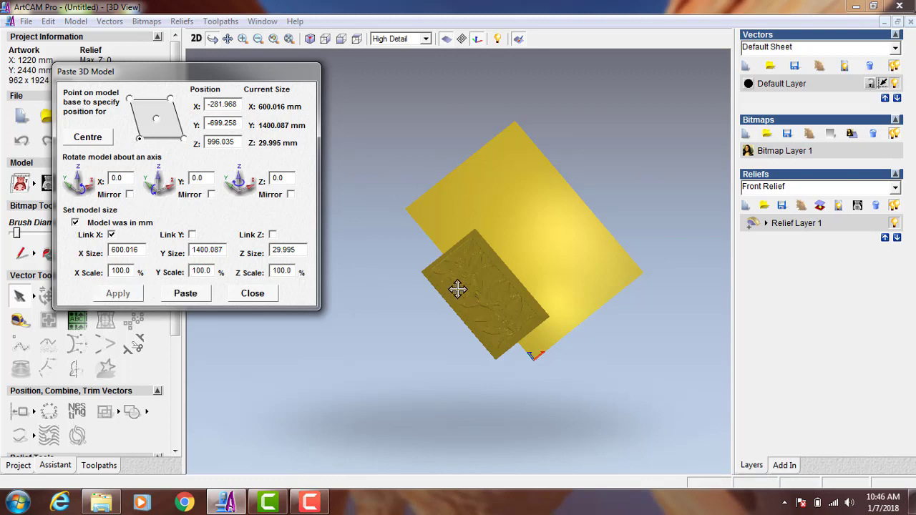
# Reset X and Y to 0 and apply, moving the relief to the sheet's corner
pyautogui.moveTo(477, 286); pyautogui.dragTo(526, 235)
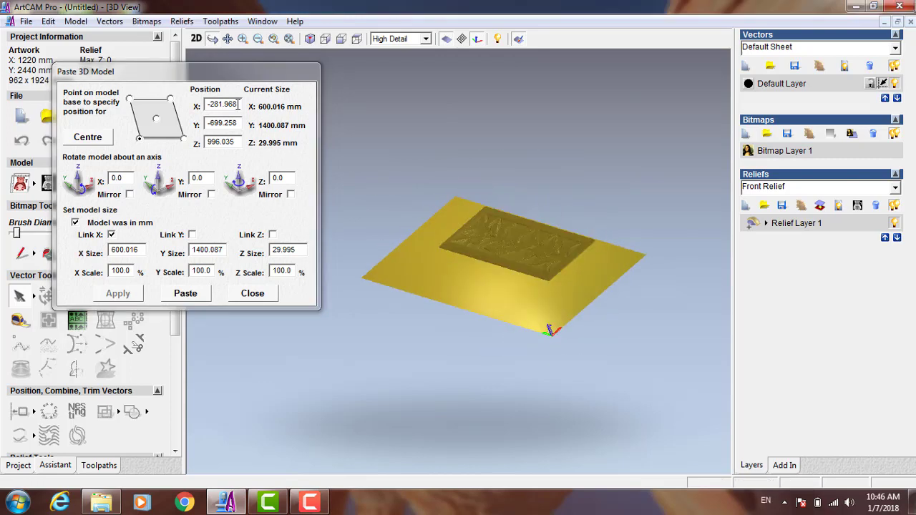
pyautogui.moveTo(238, 104); pyautogui.dragTo(199, 102)
pyautogui.write('0')
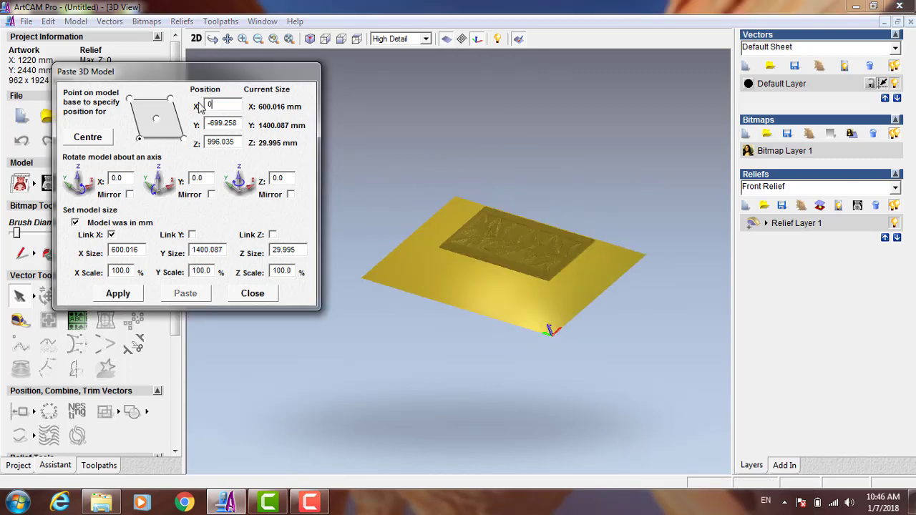
pyautogui.moveTo(236, 123); pyautogui.dragTo(199, 141)
pyautogui.write('00')
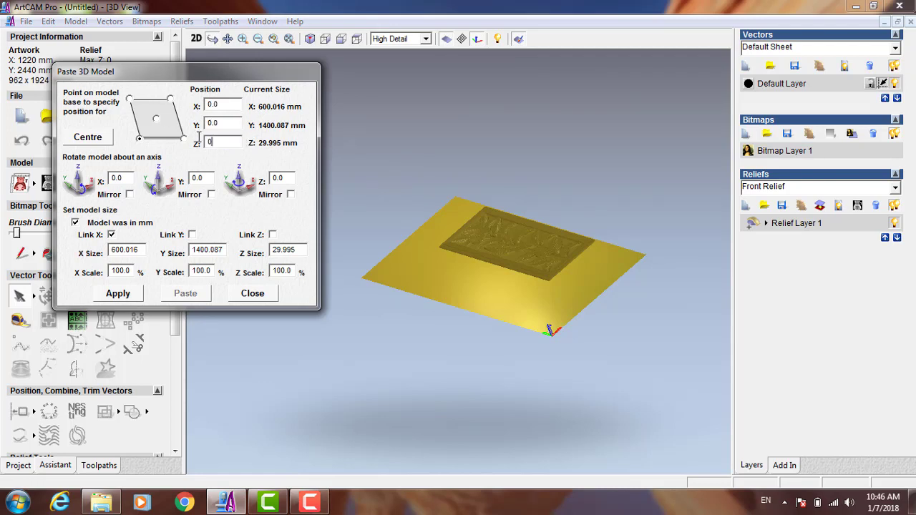
pyautogui.click(118, 294)
# Paste the relief into the sheet and close the Paste 3D Model settings
pyautogui.moveTo(552, 333); pyautogui.dragTo(537, 415)
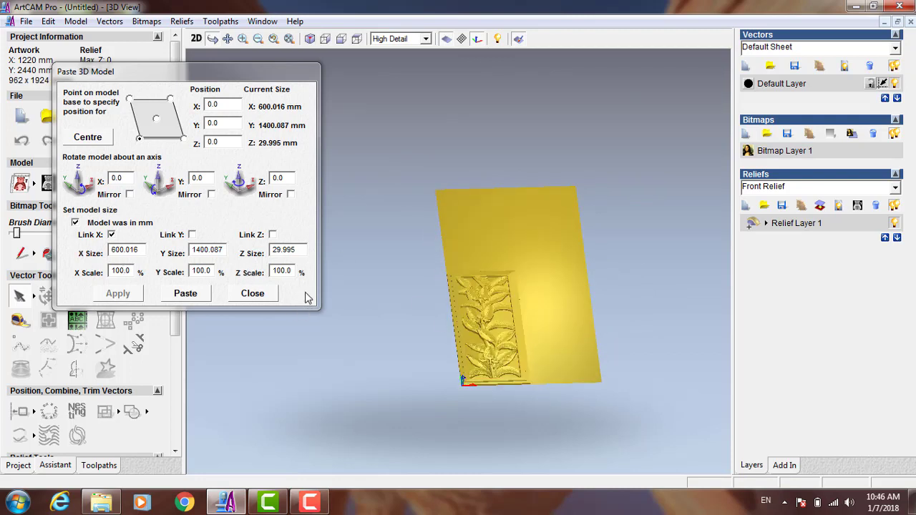
pyautogui.click(185, 293)
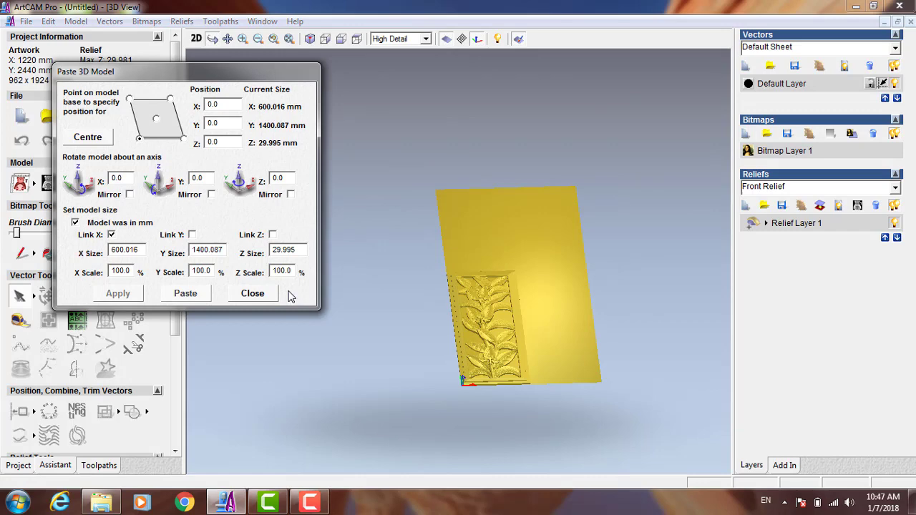
pyautogui.click(264, 296)
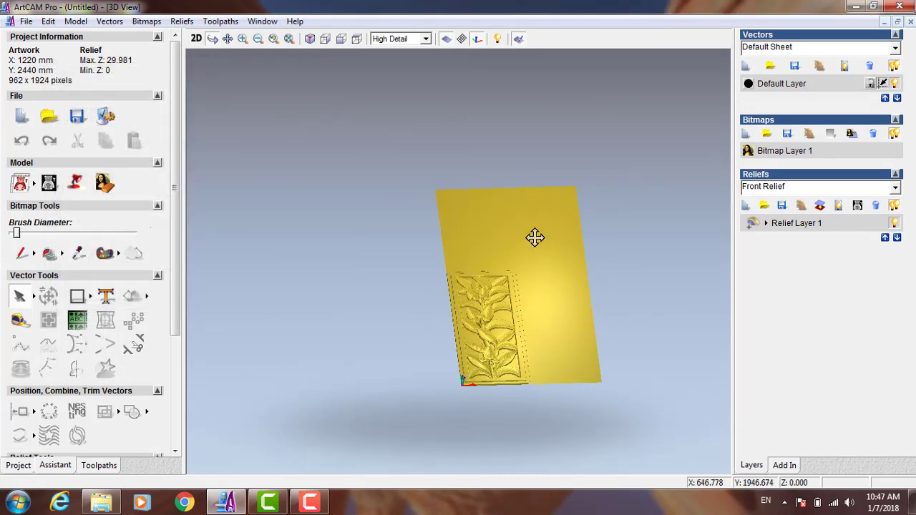
pyautogui.moveTo(535, 238); pyautogui.dragTo(398, 300)
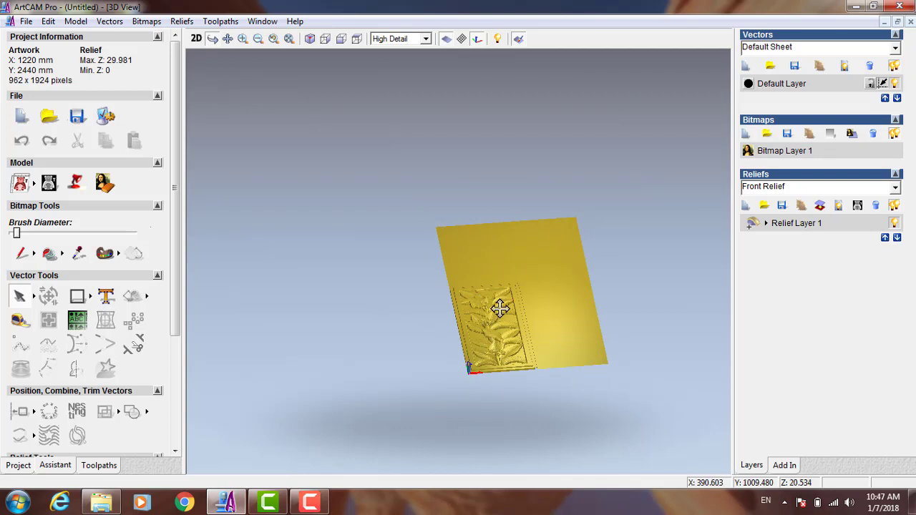
pyautogui.moveTo(493, 322); pyautogui.dragTo(480, 343)
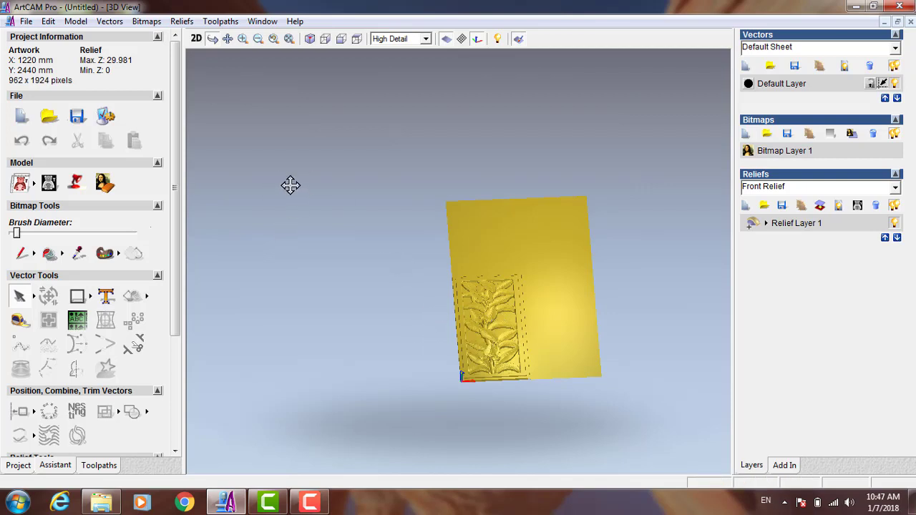
# Switch to the 2D view and show the relief layer as a colour preview
pyautogui.click(196, 39)
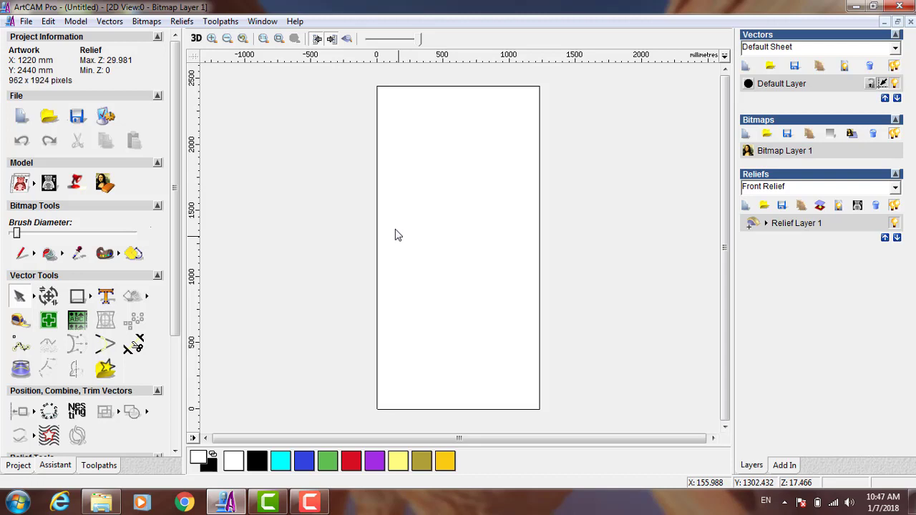
pyautogui.click(347, 40)
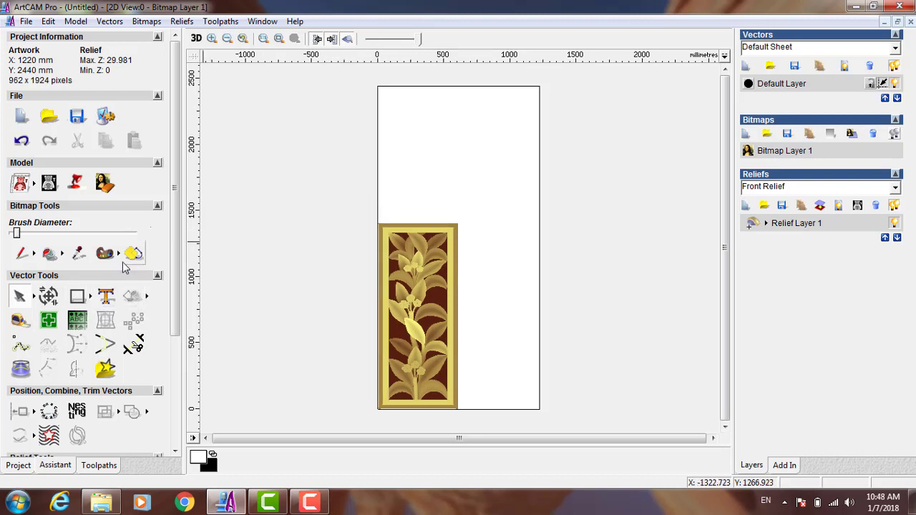
# Create a 600 × 1400 mm rectangle vector centred at X 300, Y 700
pyautogui.click(80, 297)
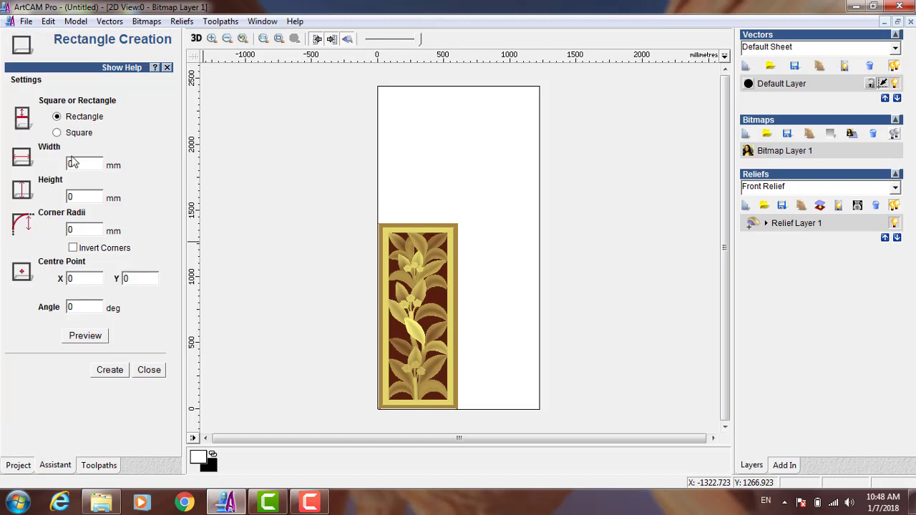
pyautogui.doubleClick(80, 161)
pyautogui.doubleClick(79, 196)
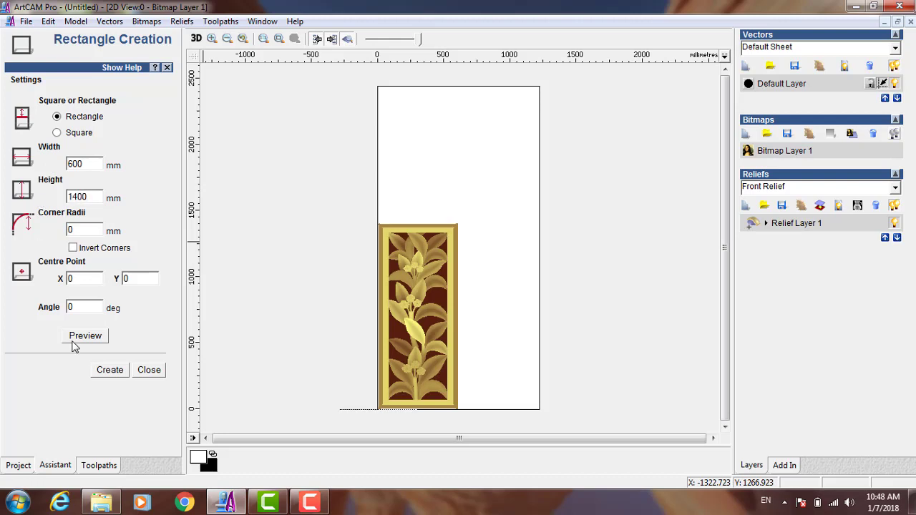
pyautogui.click(107, 370)
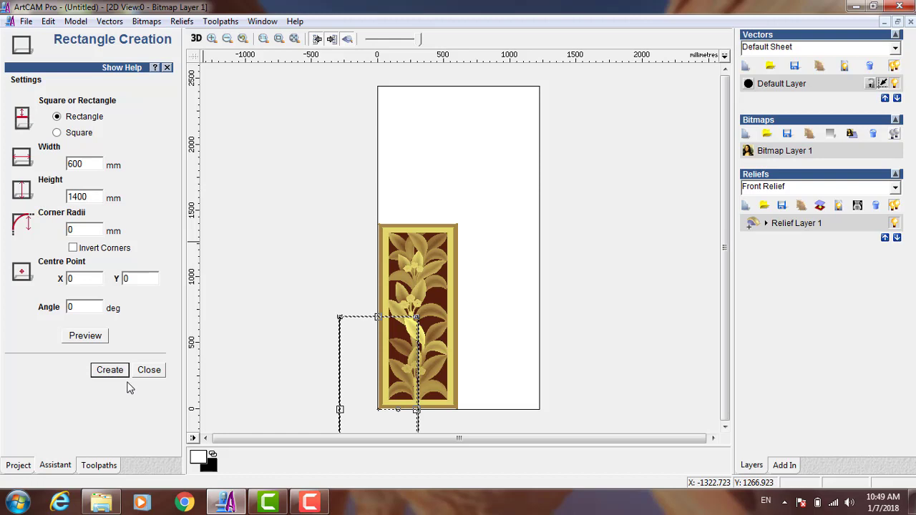
pyautogui.click(93, 278)
pyautogui.doubleClick(69, 278)
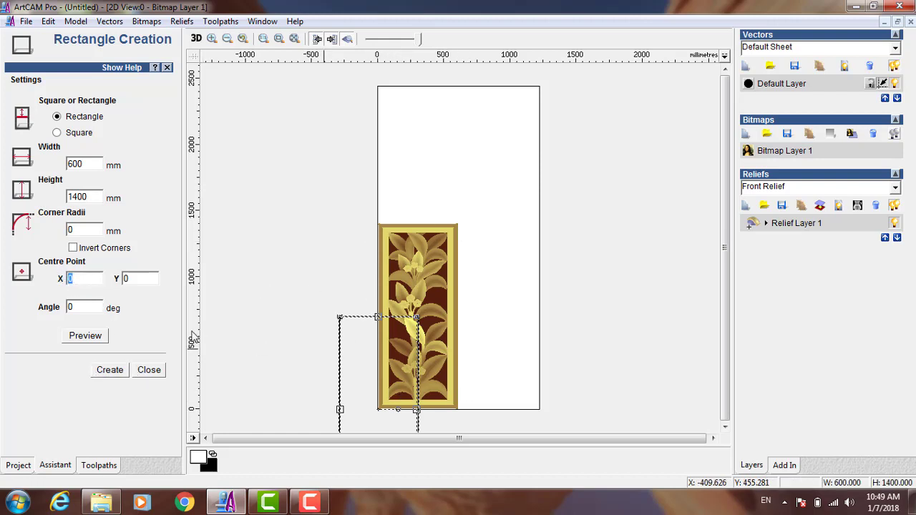
pyautogui.click(126, 278)
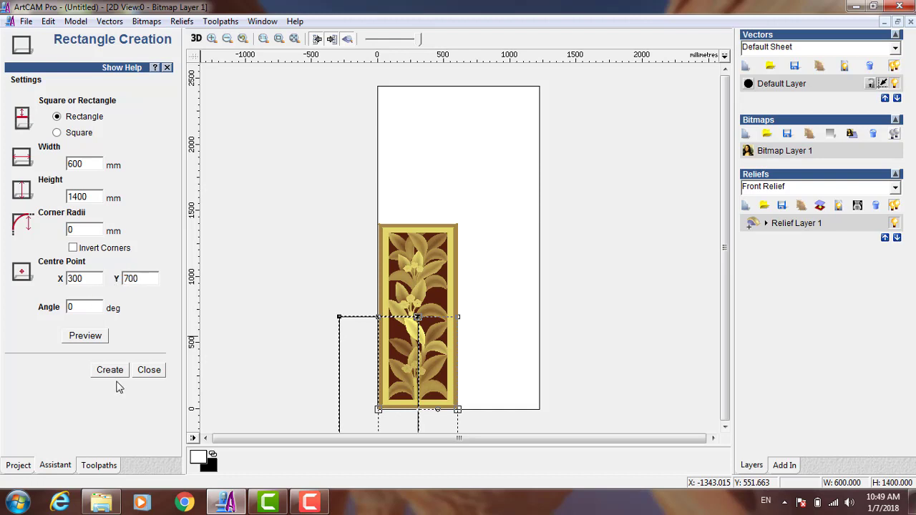
pyautogui.click(122, 370)
pyautogui.click(149, 370)
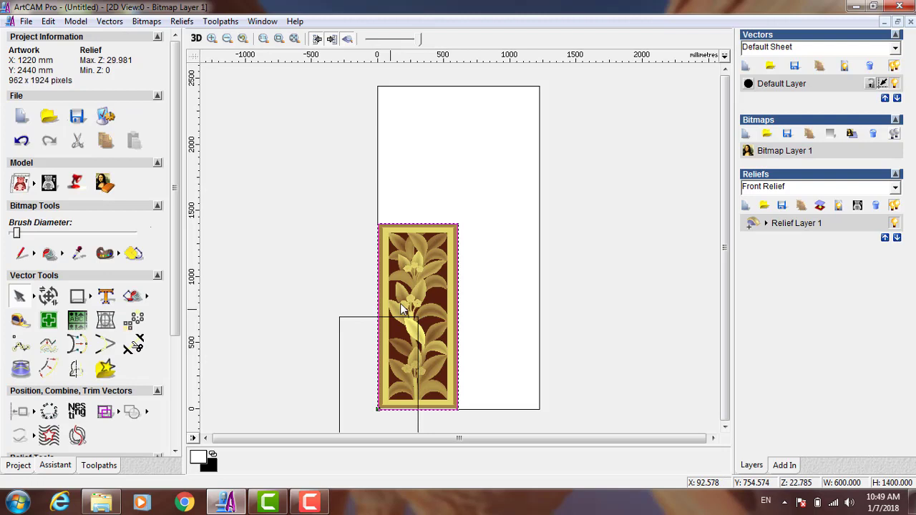
# Delete the stray rectangle at the origin and select the panel-outline rectangle
pyautogui.click(507, 278)
pyautogui.click(361, 317)
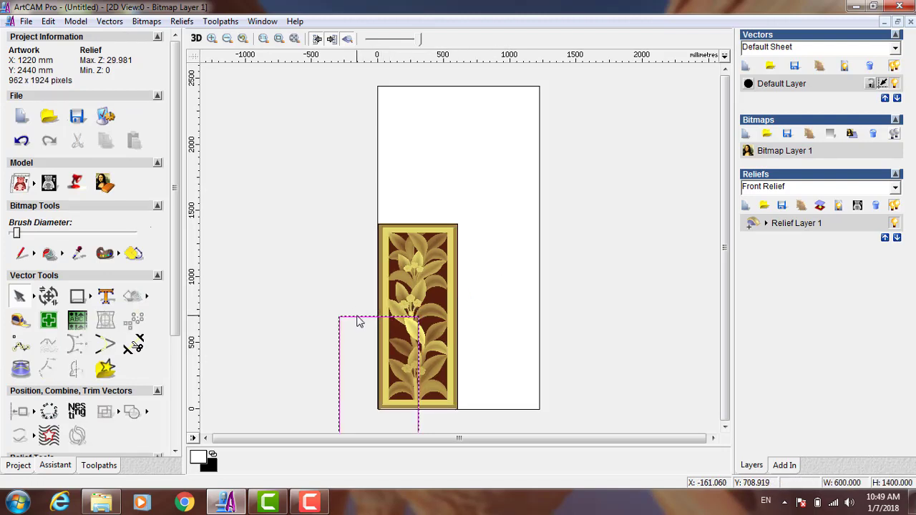
pyautogui.press('Delete')
pyautogui.moveTo(496, 179); pyautogui.dragTo(250, 431)
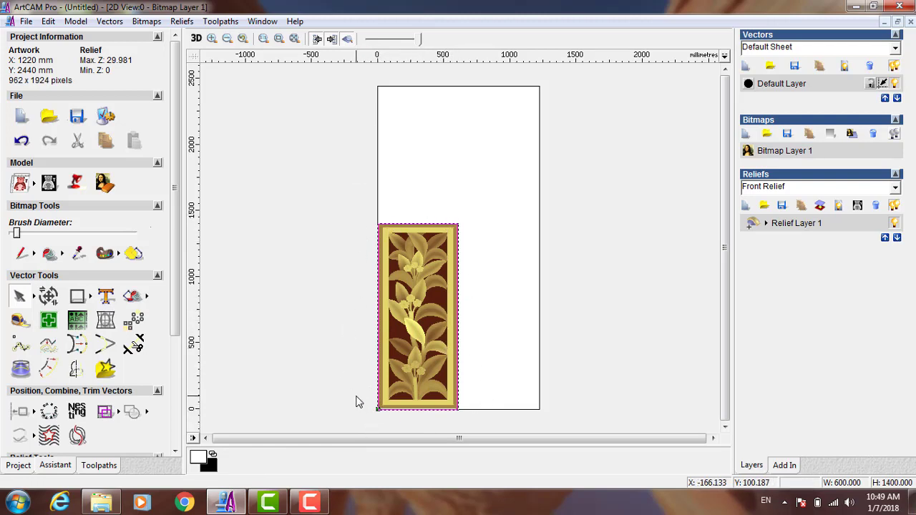
# Start a Machine Relief toolpath limited to the selected panel-outline rectangle
pyautogui.click(109, 467)
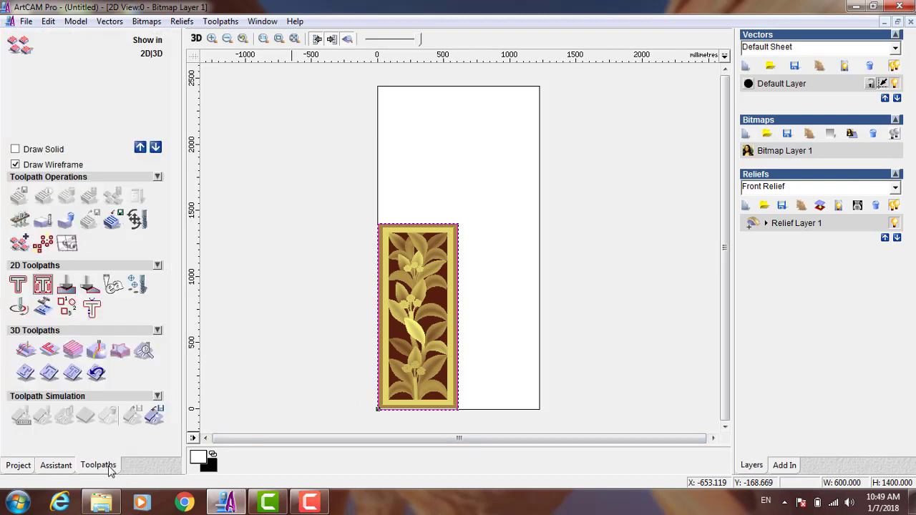
pyautogui.click(27, 352)
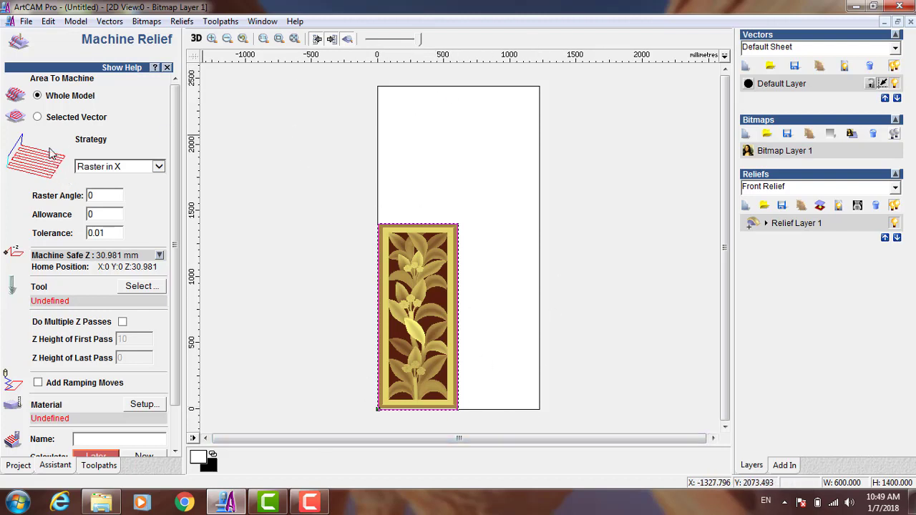
pyautogui.click(37, 117)
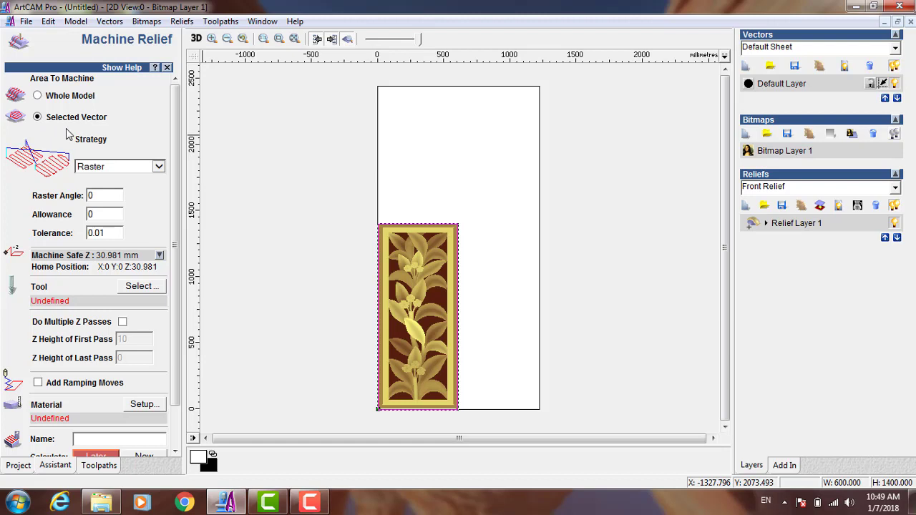
pyautogui.moveTo(346, 394); pyautogui.dragTo(312, 462)
# Keep Raster as the machining strategy and bring up the Tool Database
pyautogui.scroll(-2, 162, 154)
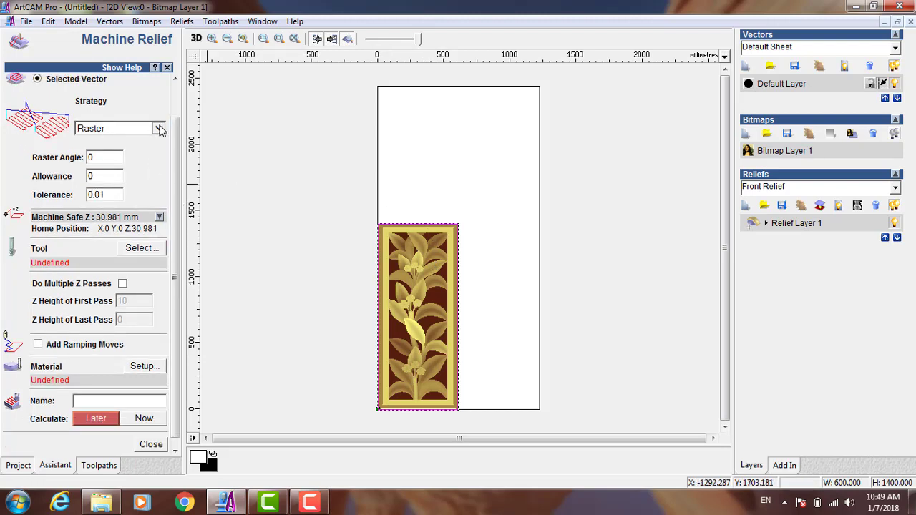
pyautogui.click(158, 129)
pyautogui.click(109, 142)
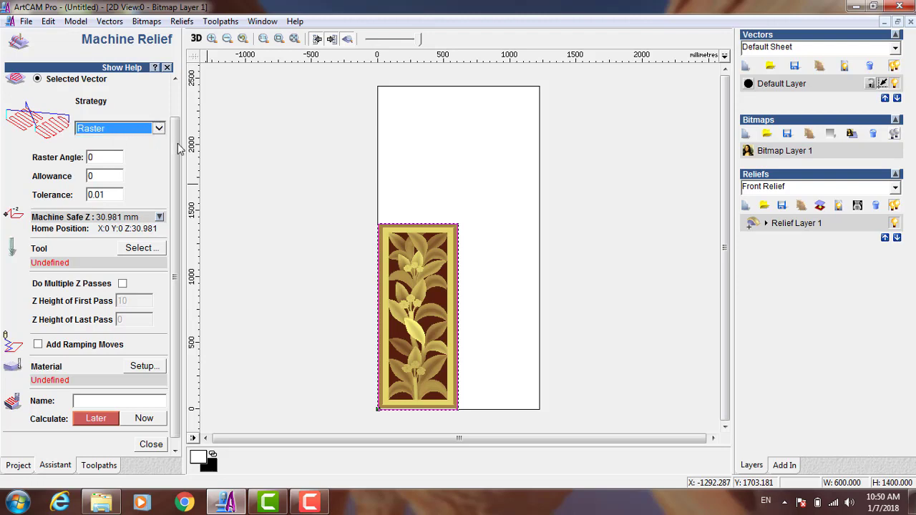
pyautogui.scroll(-1, 179, 154)
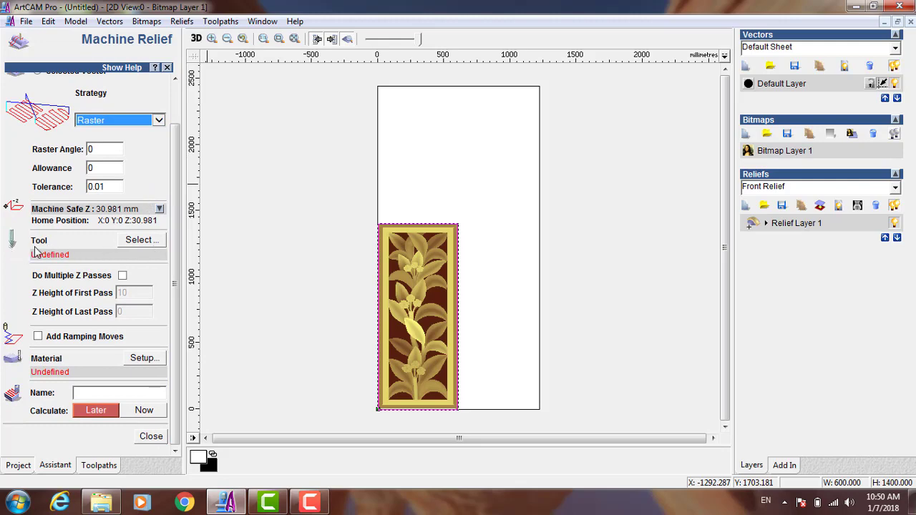
pyautogui.click(137, 240)
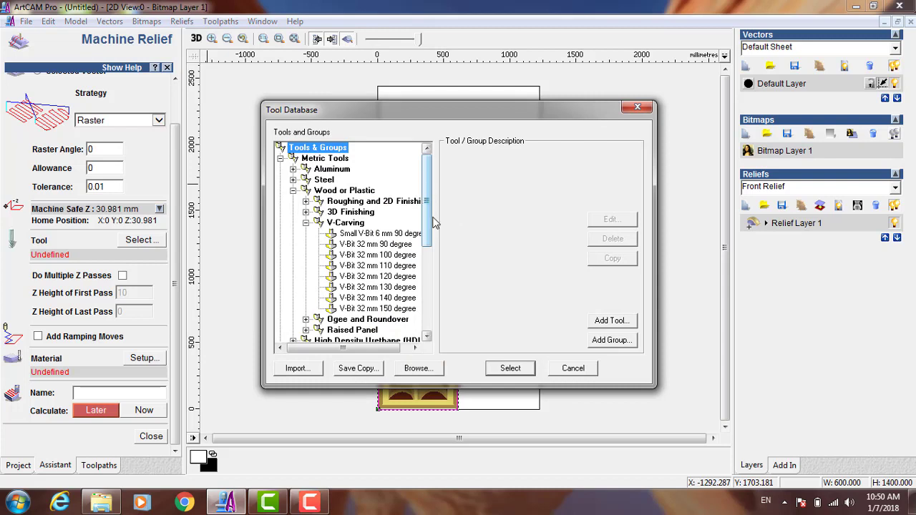
# Assign Ball Nose 6 mm from 3D Finishing, after comparing it with Ball Nose 3 mm
pyautogui.scroll(-3, 434, 225)
pyautogui.scroll(2, 438, 207)
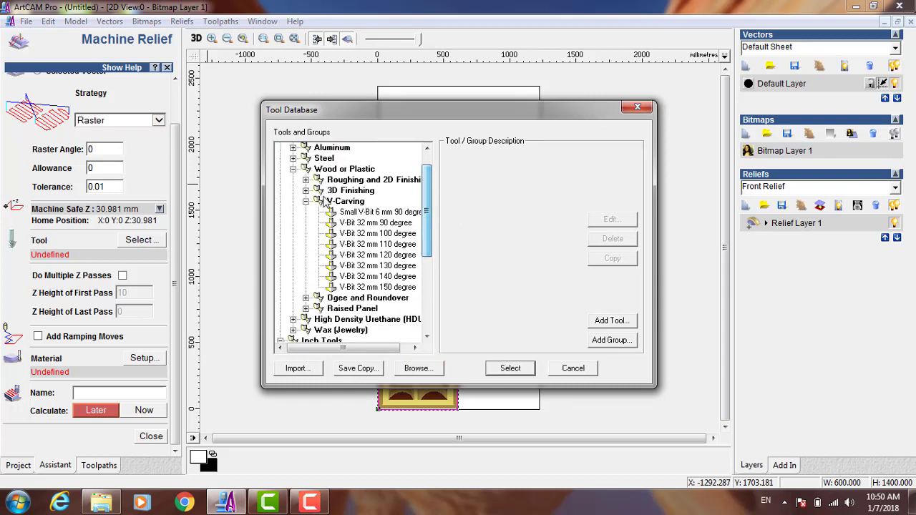
pyautogui.click(305, 191)
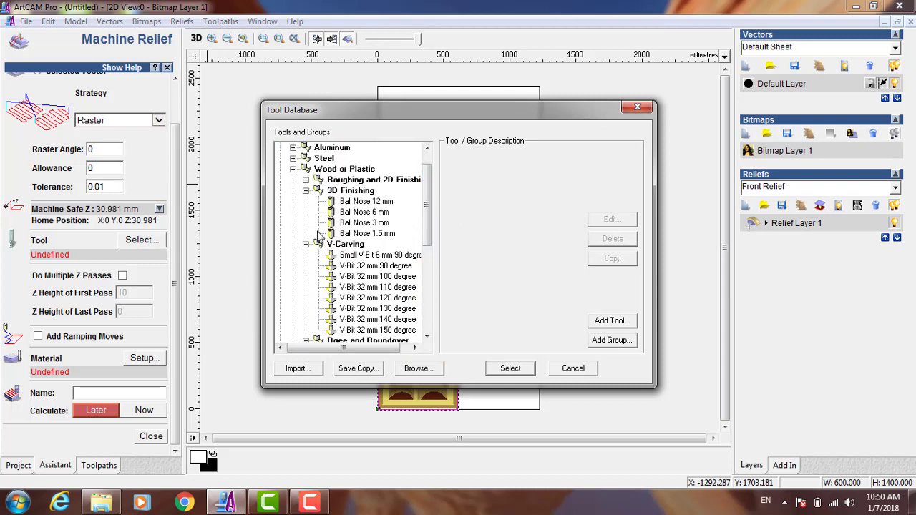
pyautogui.click(392, 212)
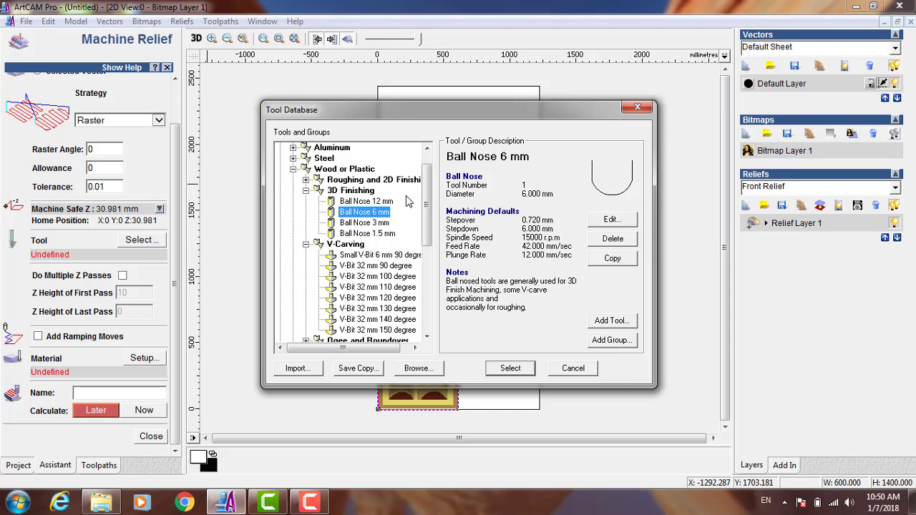
pyautogui.click(380, 224)
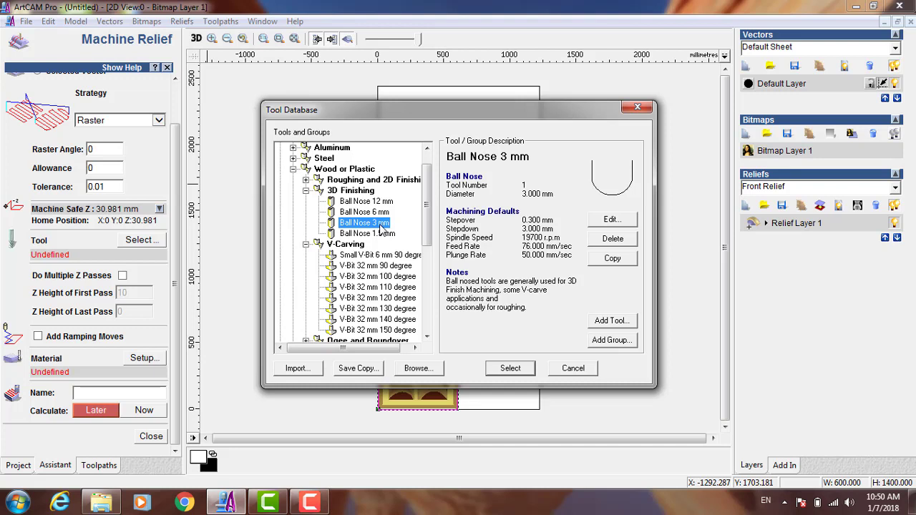
pyautogui.click(383, 213)
pyautogui.click(379, 224)
pyautogui.click(386, 213)
pyautogui.moveTo(420, 116); pyautogui.dragTo(434, 134)
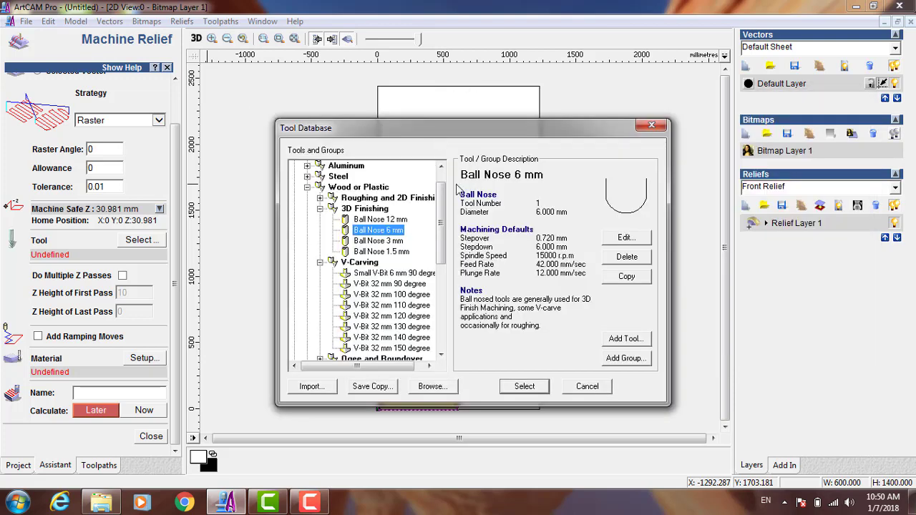
pyautogui.click(535, 387)
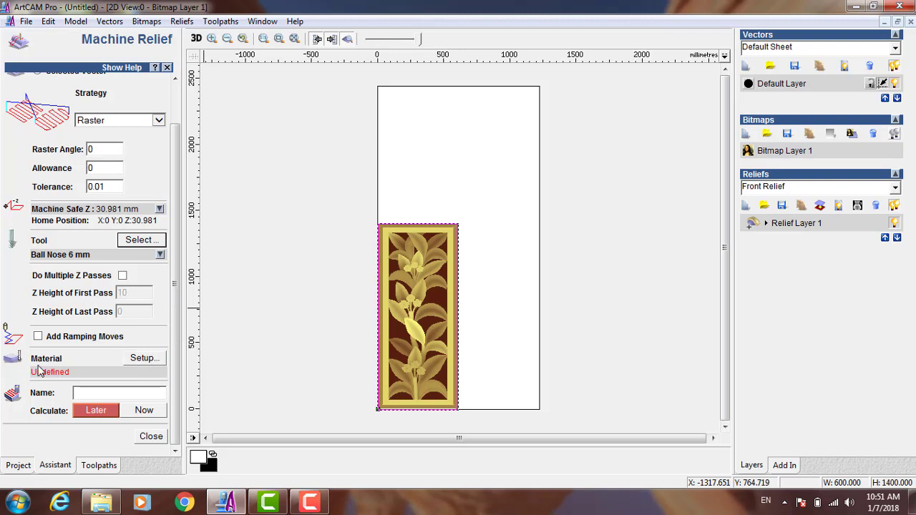
# Change the Material Setup thickness from 50.0 to 40 mm, giving a 10.019 bottom offset
pyautogui.click(142, 357)
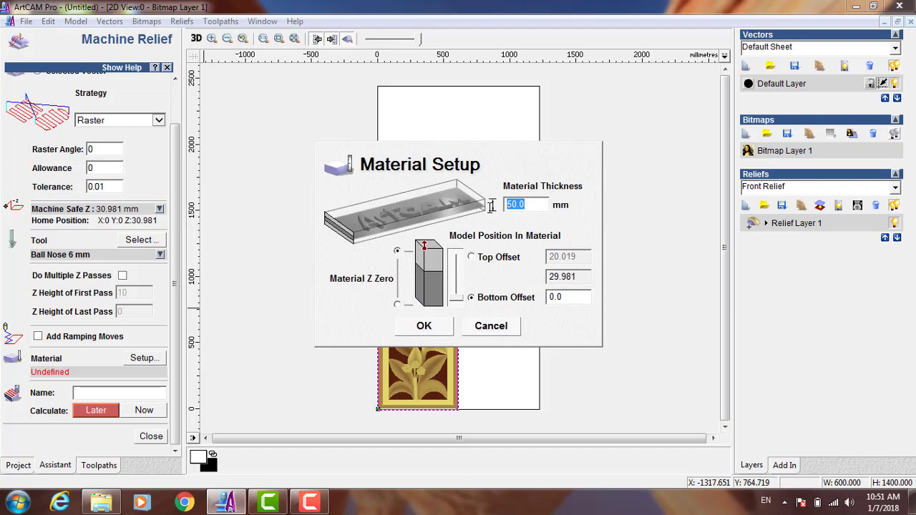
pyautogui.write('30')
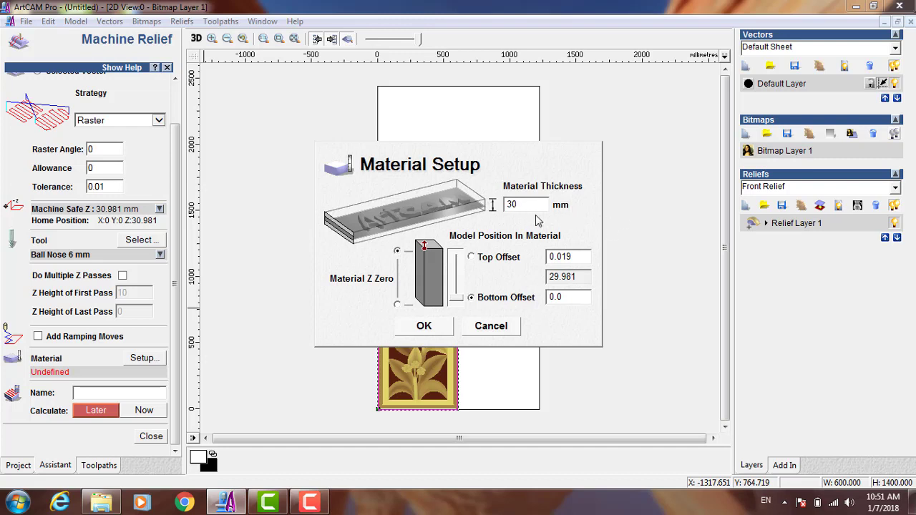
pyautogui.doubleClick(509, 205)
pyautogui.write('40')
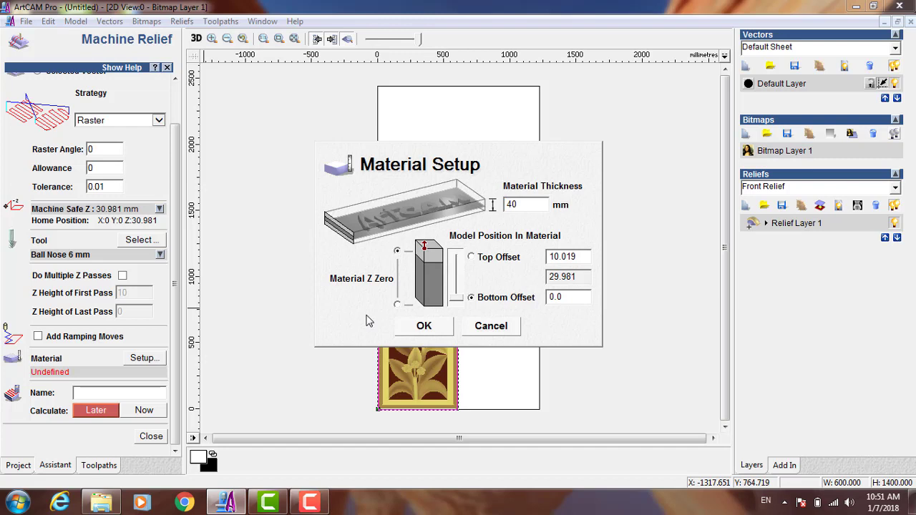
pyautogui.moveTo(576, 278); pyautogui.dragTo(539, 272)
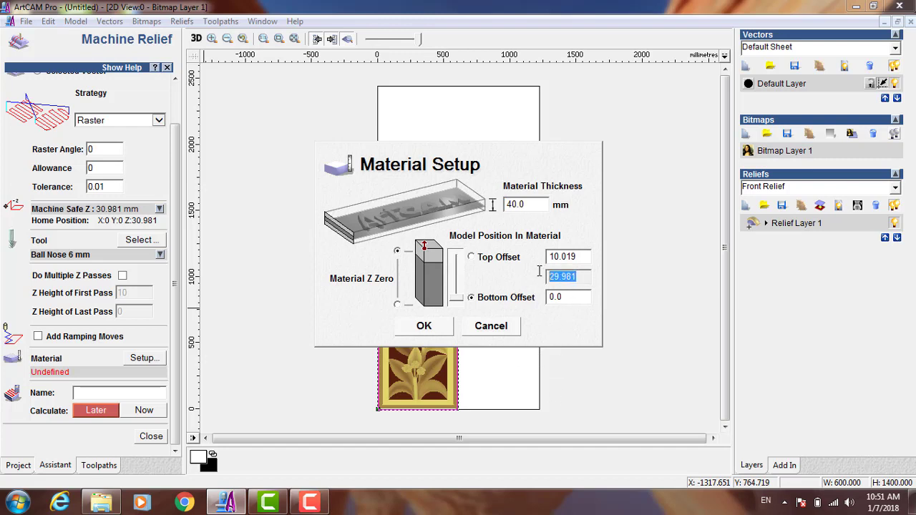
pyautogui.doubleClick(580, 259)
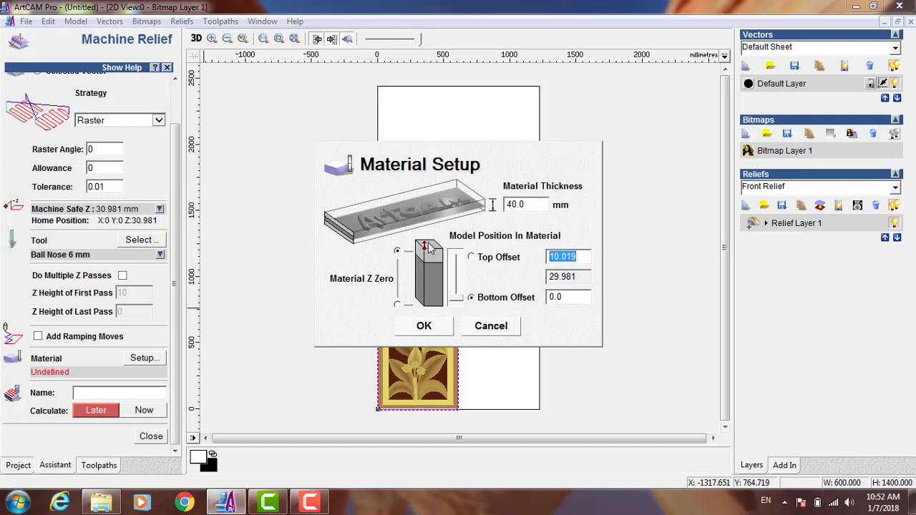
# Position the model at the top of the 40 mm material using Top Offset and confirm
pyautogui.moveTo(460, 301); pyautogui.dragTo(450, 290)
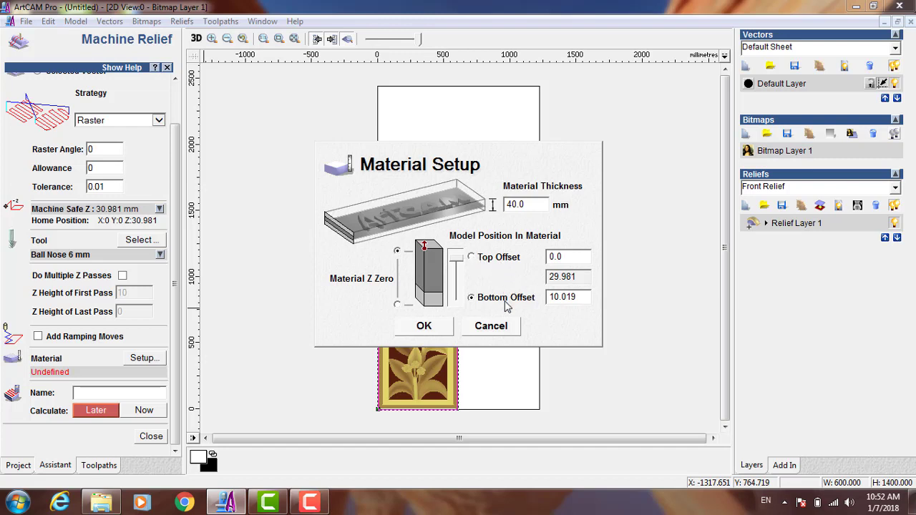
pyautogui.click(472, 258)
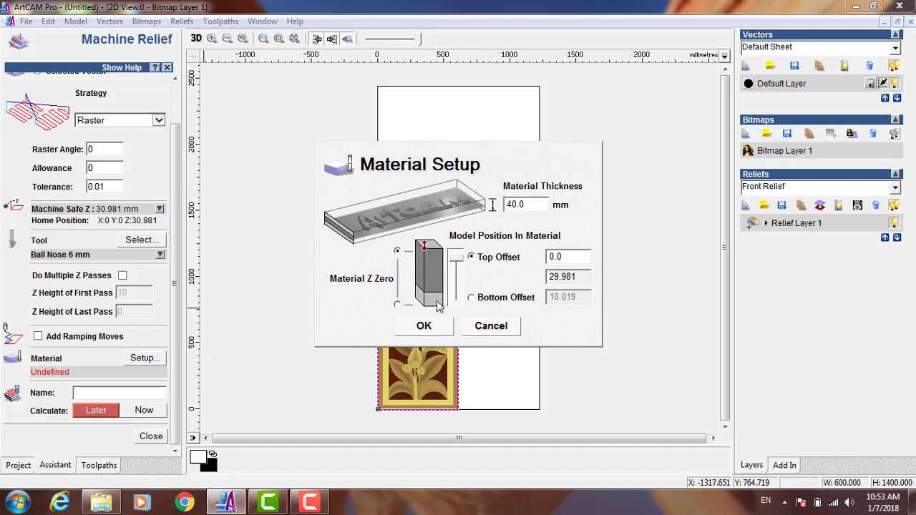
pyautogui.moveTo(420, 280); pyautogui.dragTo(418, 309)
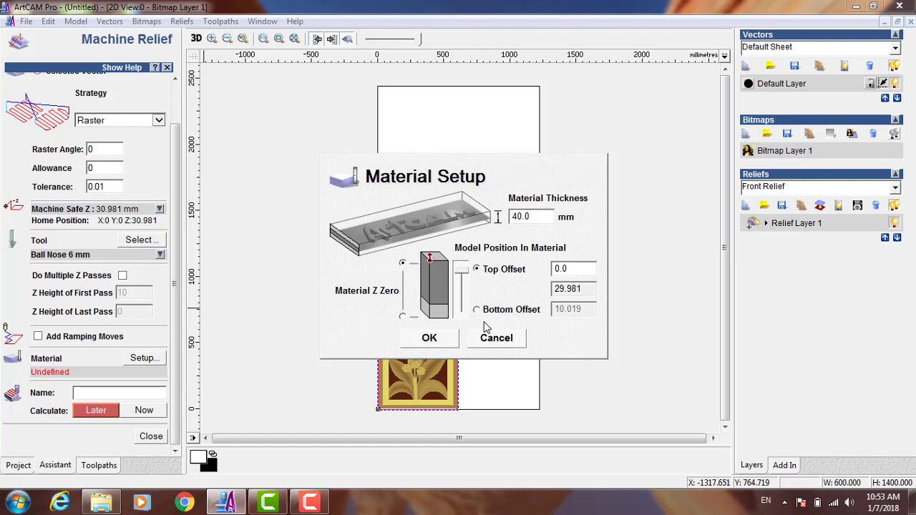
pyautogui.click(432, 339)
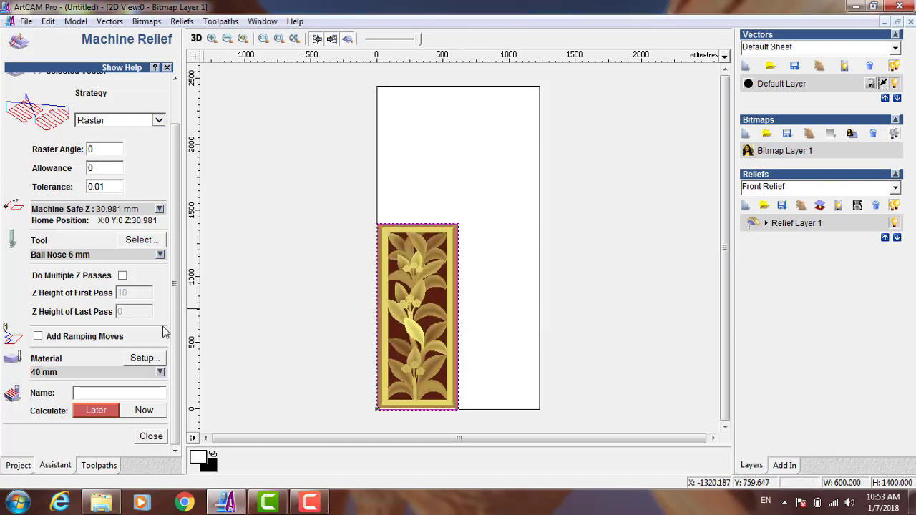
# Name the toolpath '3D MILLING', calculate it now, and close Machine Relief
pyautogui.click(147, 394)
pyautogui.write('3D MILLIN')
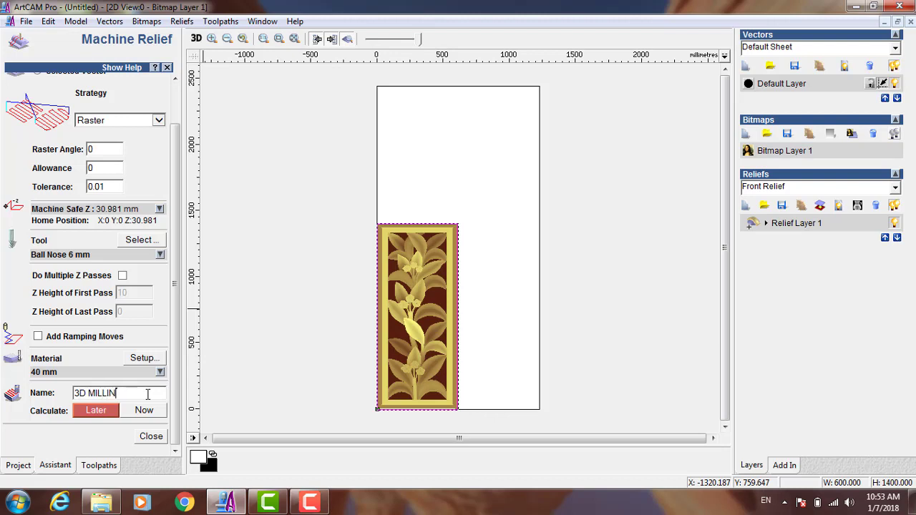
pyautogui.write('G')
pyautogui.click(149, 412)
pyautogui.click(151, 435)
pyautogui.click(150, 438)
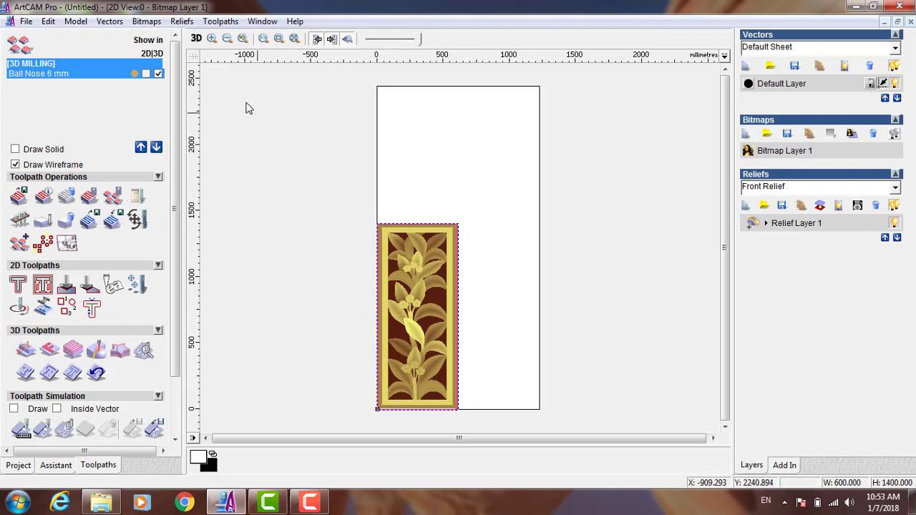
# Switch to the 3D view and orbit and zoom to inspect the red raster toolpath on the floral relief
pyautogui.click(198, 41)
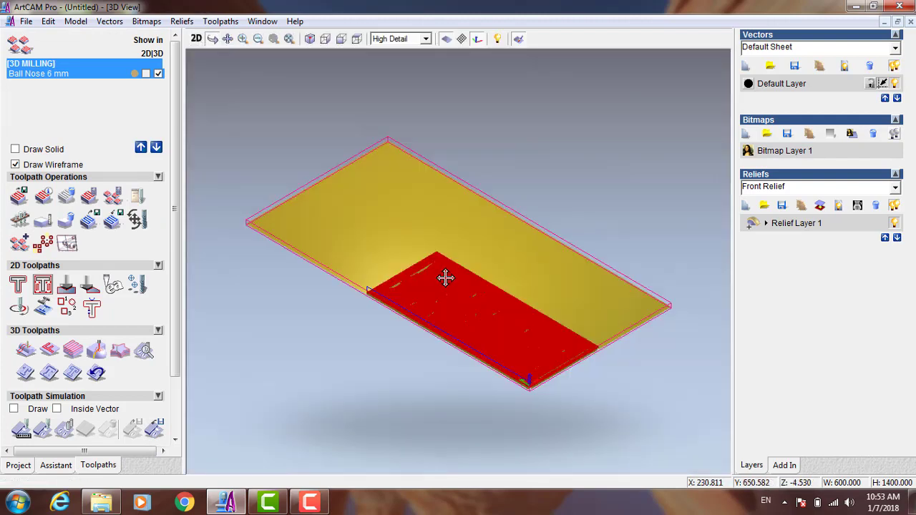
pyautogui.moveTo(445, 278); pyautogui.dragTo(508, 377)
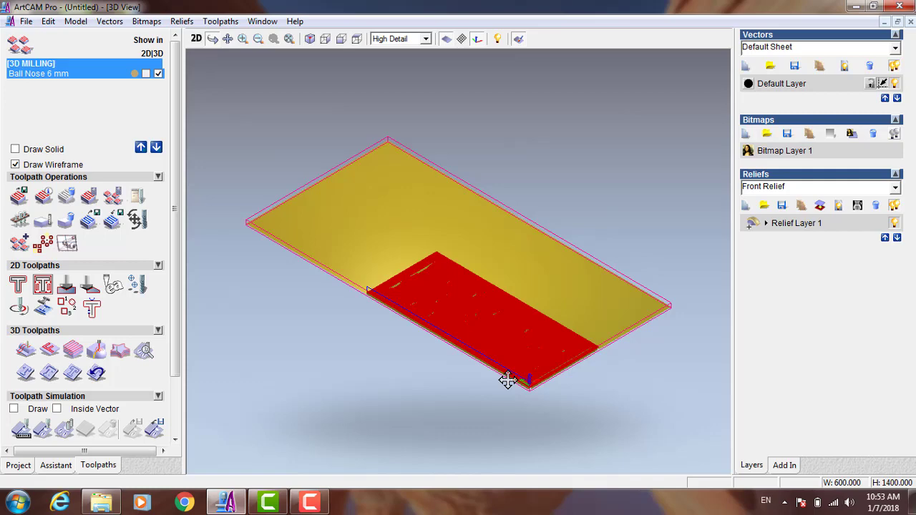
pyautogui.scroll(5, 474, 360)
pyautogui.moveTo(432, 264); pyautogui.dragTo(546, 352)
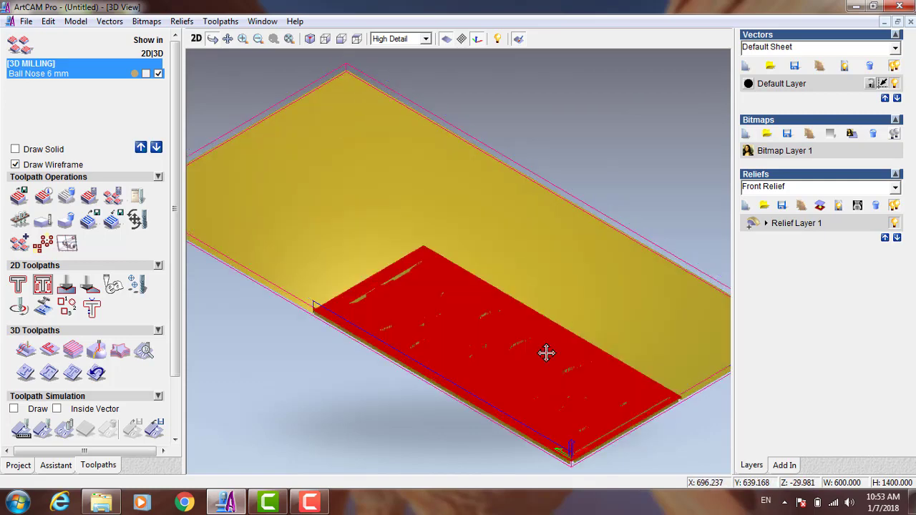
pyautogui.moveTo(472, 388); pyautogui.dragTo(473, 356)
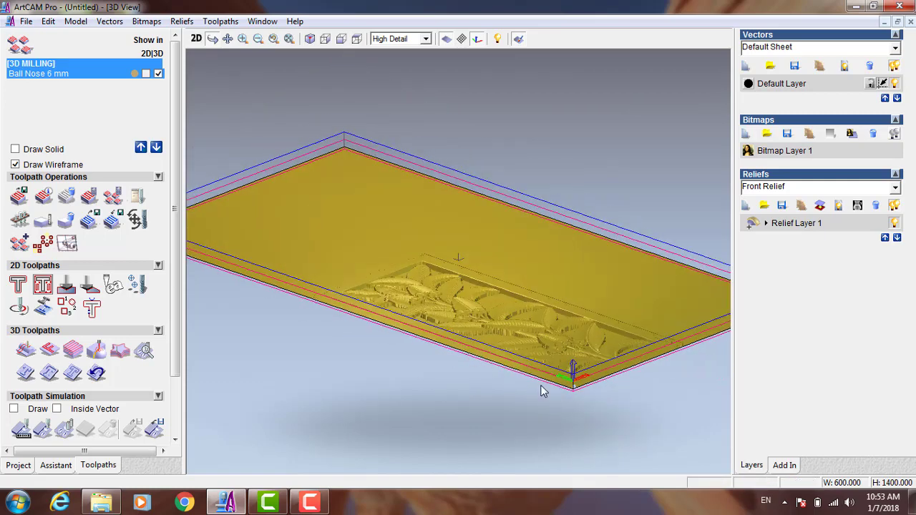
pyautogui.scroll(4, 541, 387)
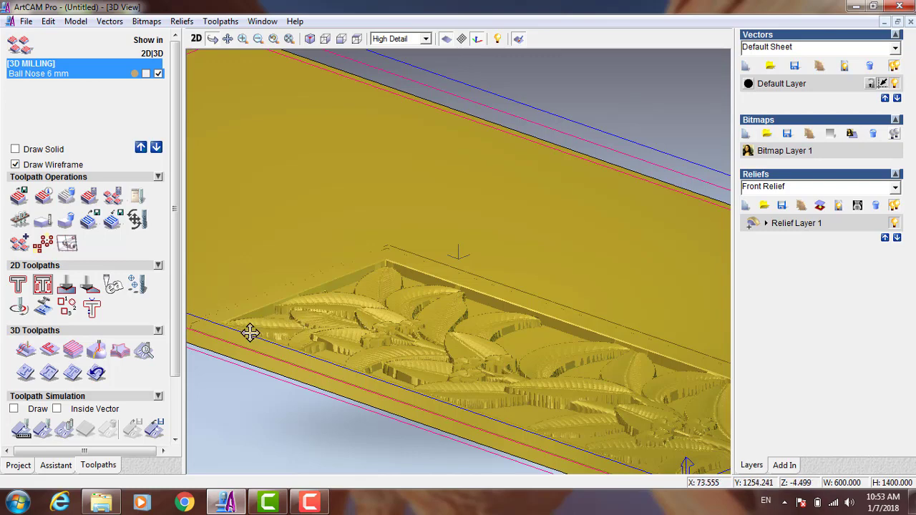
pyautogui.moveTo(250, 332); pyautogui.dragTo(370, 307)
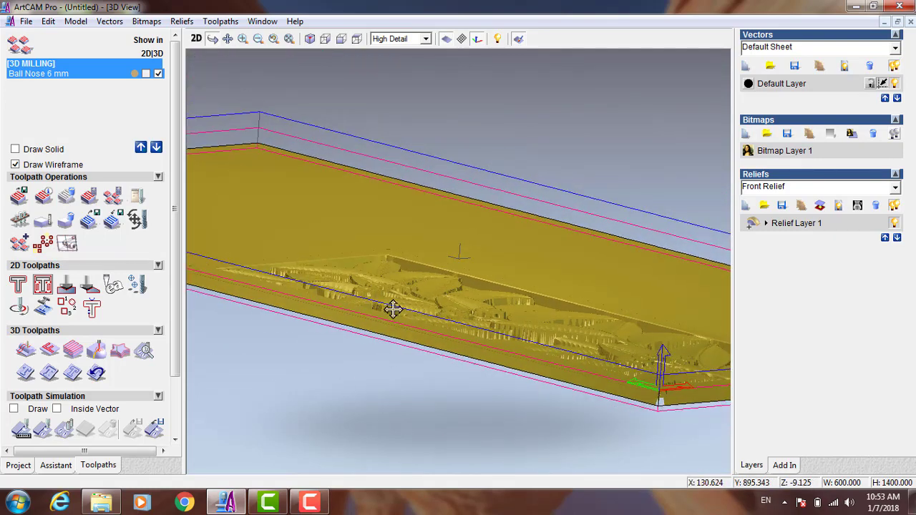
pyautogui.moveTo(462, 265); pyautogui.dragTo(413, 323)
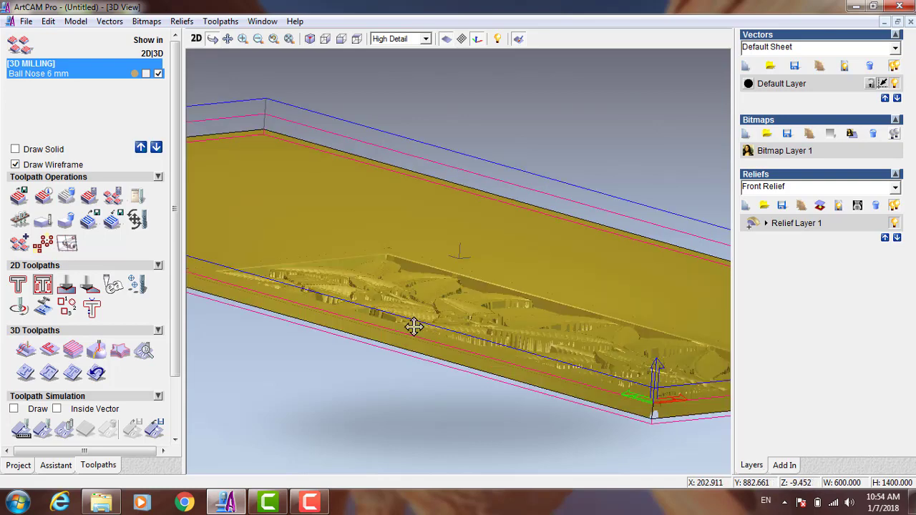
pyautogui.scroll(5, 405, 348)
pyautogui.scroll(-3, 400, 324)
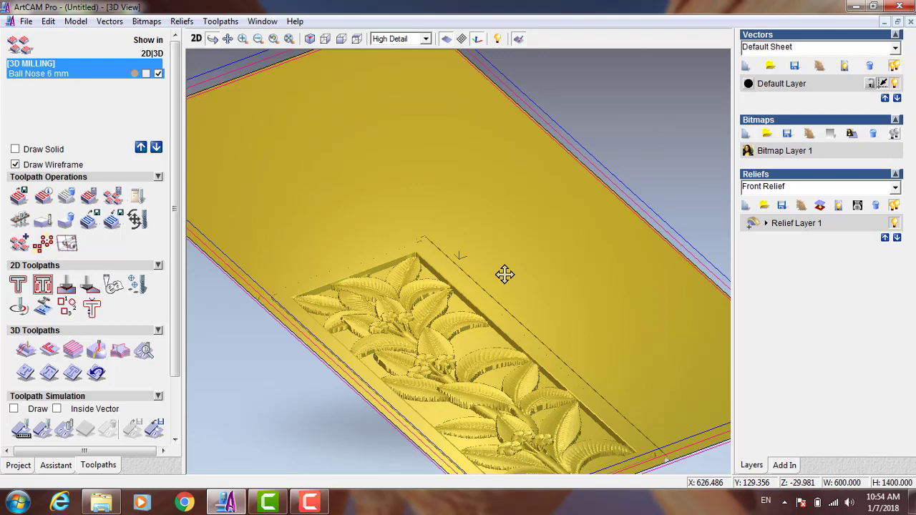
pyautogui.moveTo(503, 272); pyautogui.dragTo(342, 372)
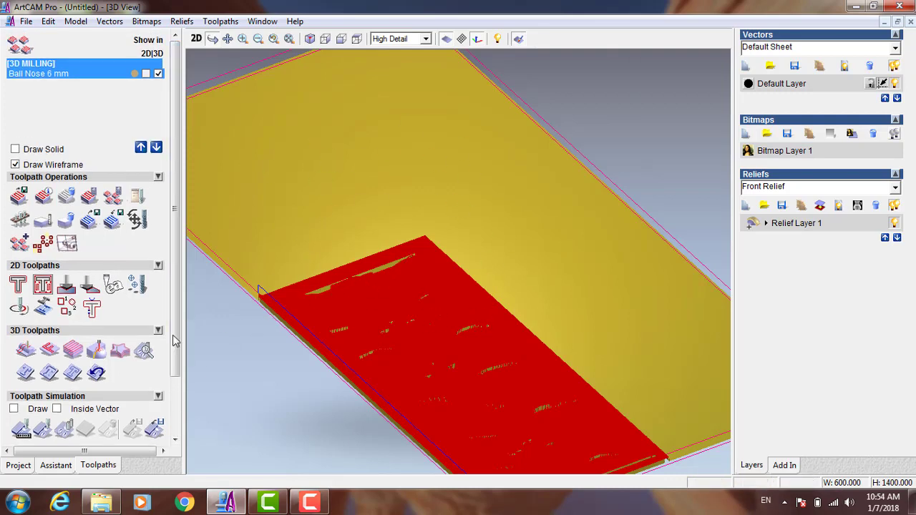
# In Save Toolpaths, keep 3D MILLING queued, select G-Code (mm) (*.tap) format, and choose Save
pyautogui.click(19, 194)
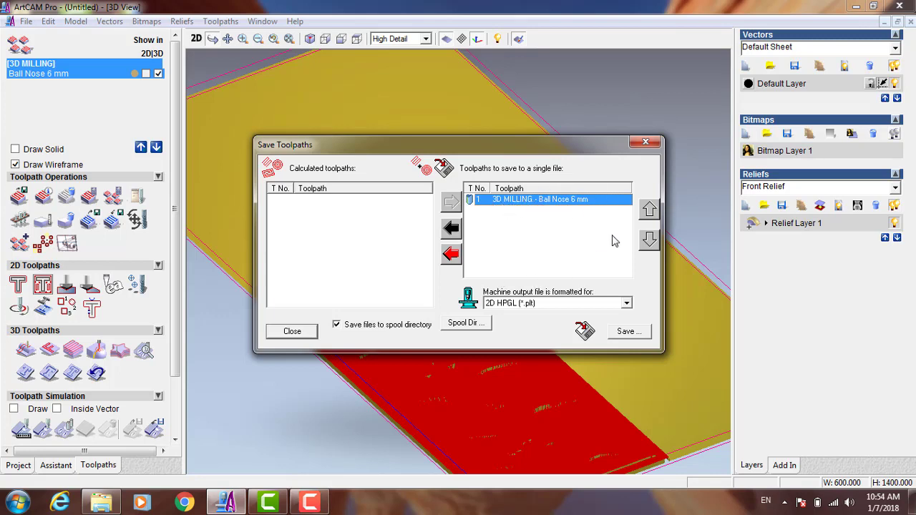
pyautogui.click(448, 231)
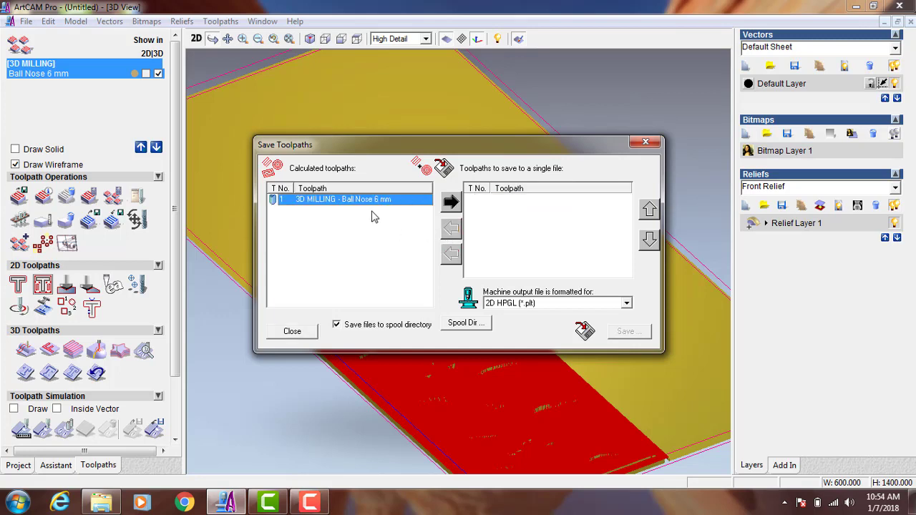
pyautogui.click(449, 204)
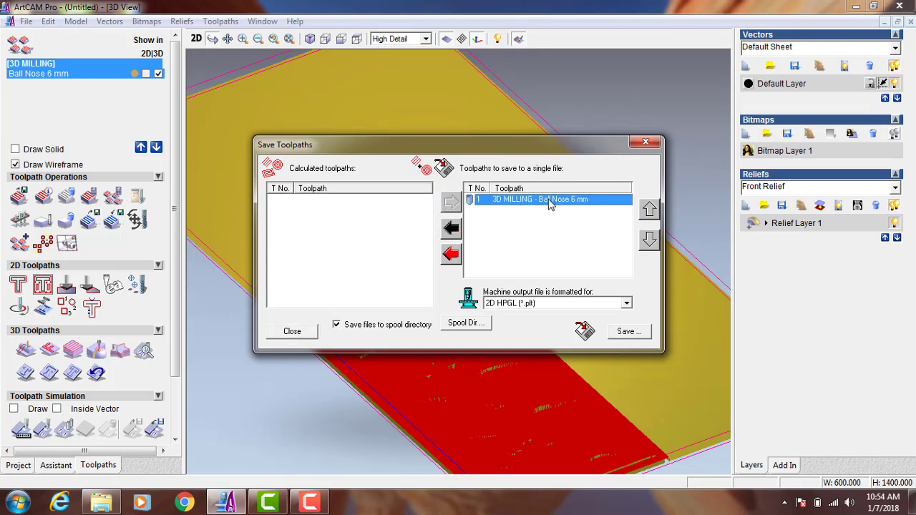
pyautogui.click(540, 304)
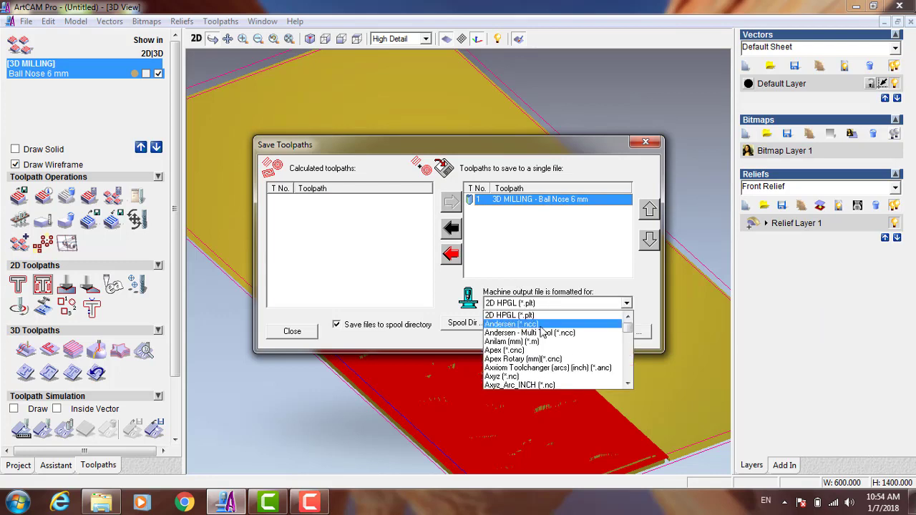
pyautogui.press('g')
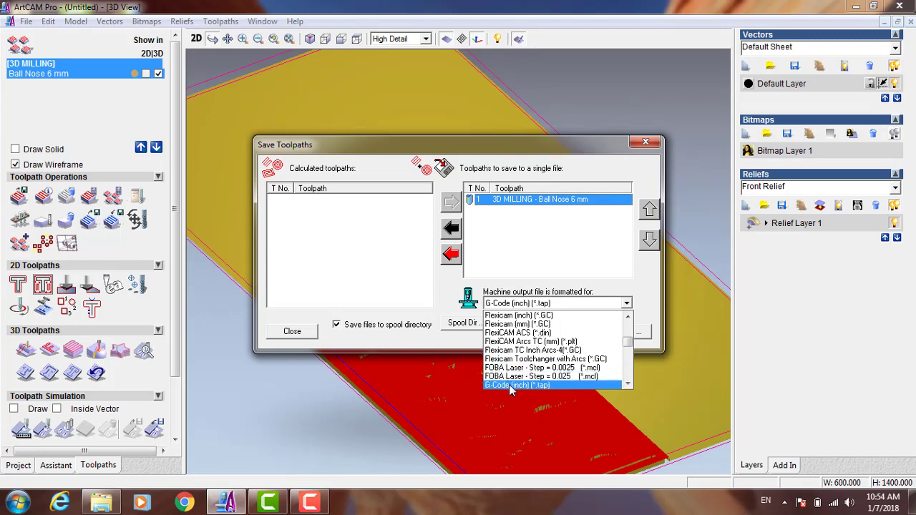
pyautogui.press('Down')
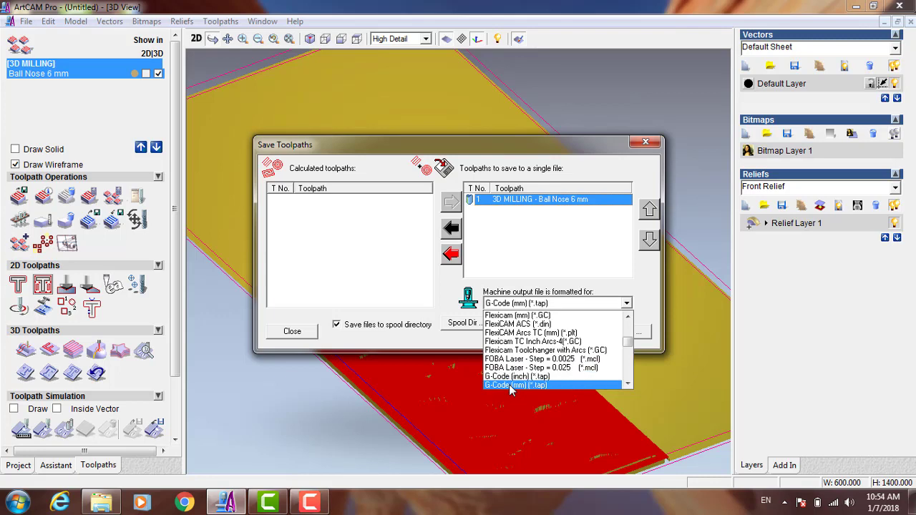
pyautogui.click(510, 385)
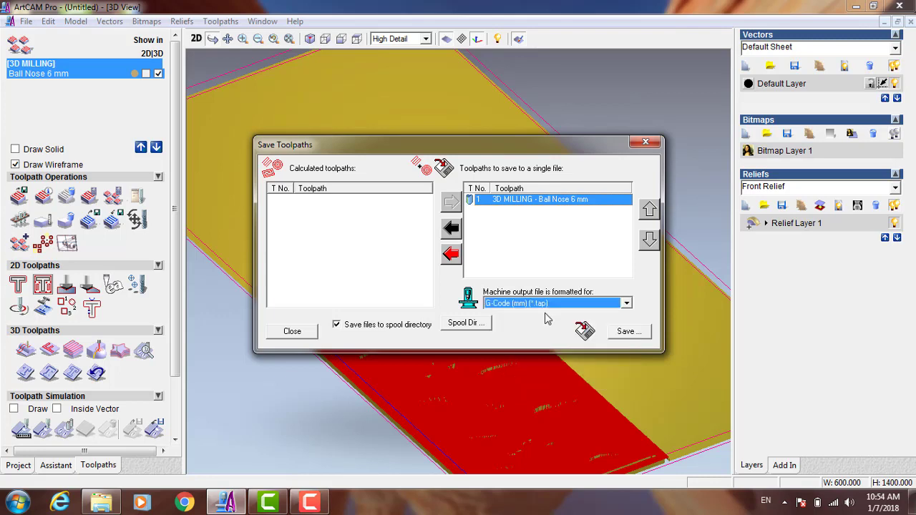
pyautogui.click(576, 256)
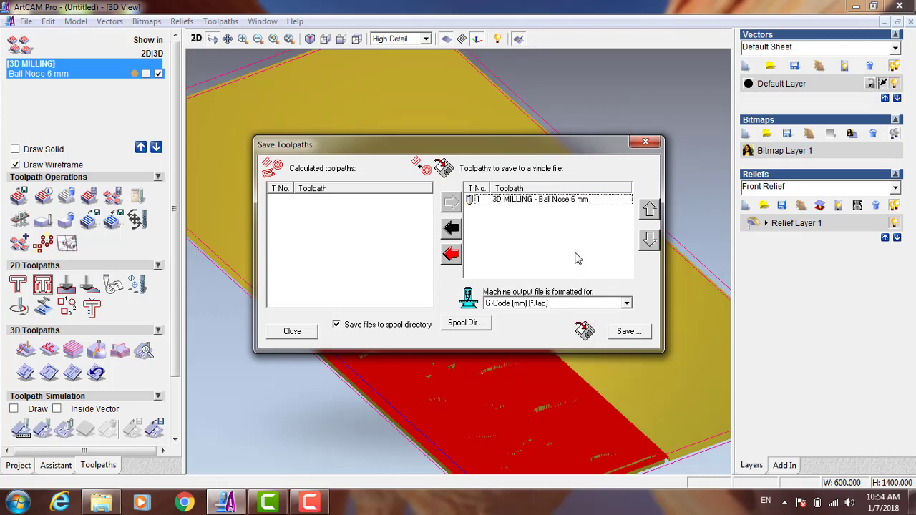
pyautogui.click(642, 337)
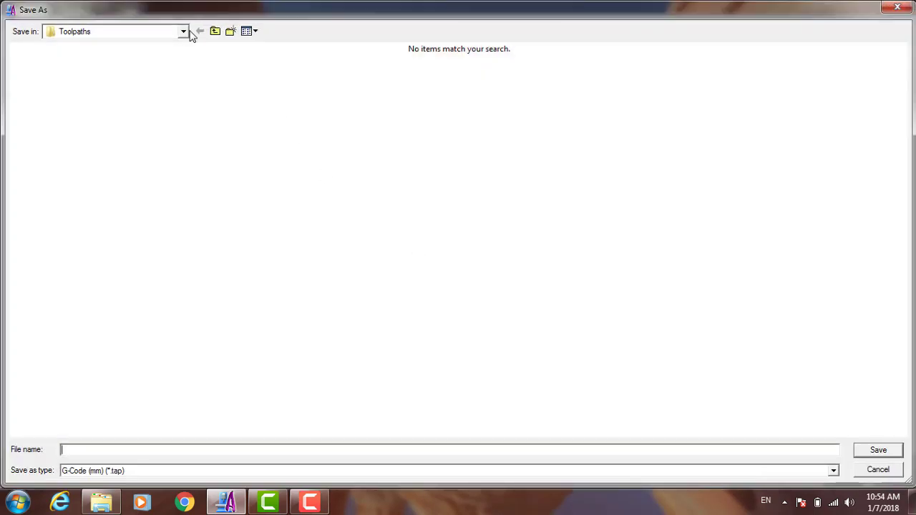
# Save the toolpath as 'reliefe 60x140 cm.tap' in the Desktop folder 42
pyautogui.click(183, 32)
pyautogui.click(92, 47)
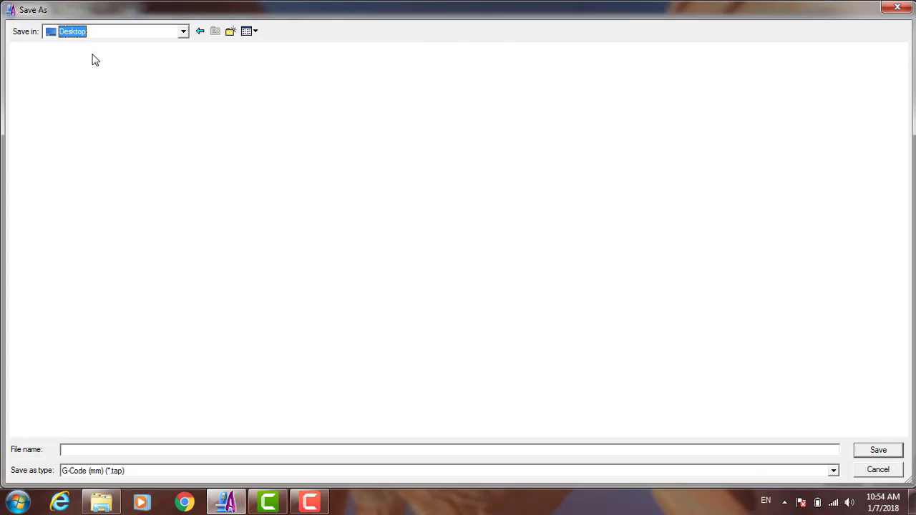
pyautogui.doubleClick(75, 96)
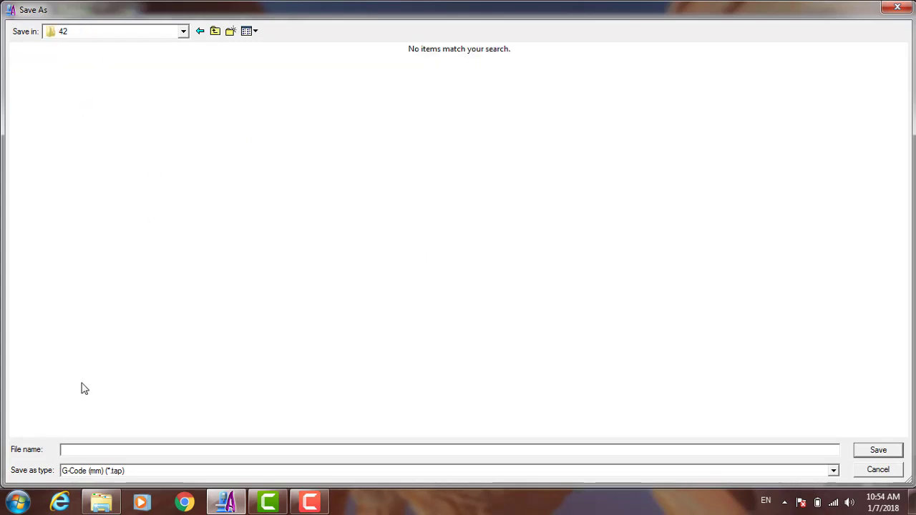
pyautogui.click(90, 449)
pyautogui.write('g-c')
pyautogui.write('aod')
pyautogui.write('reliefe 60x140 cm')
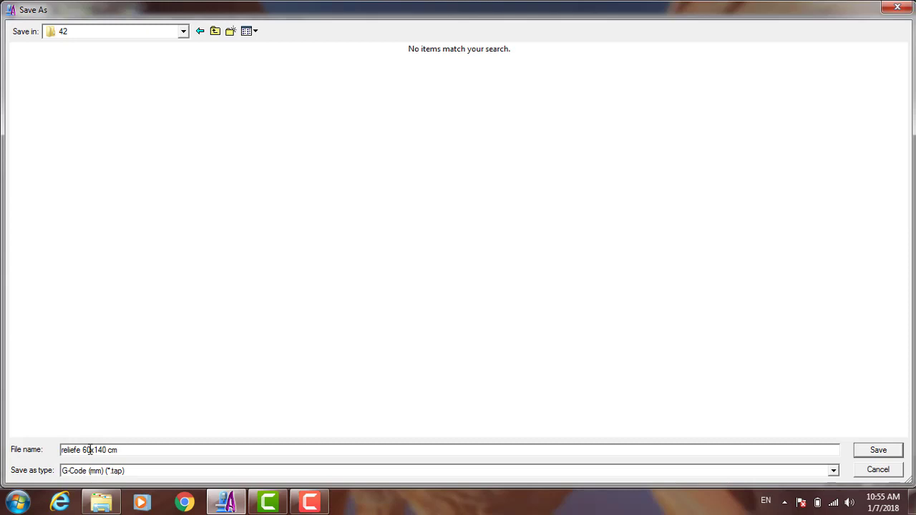
pyautogui.press('Return')
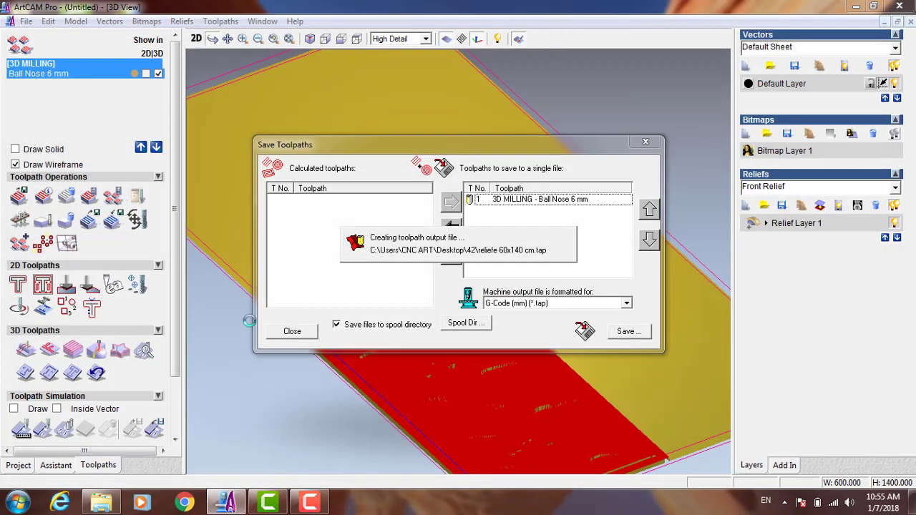
# Close Save Toolpaths and save the model as 60x140cm.art in the Desktop folder 42
pyautogui.click(645, 143)
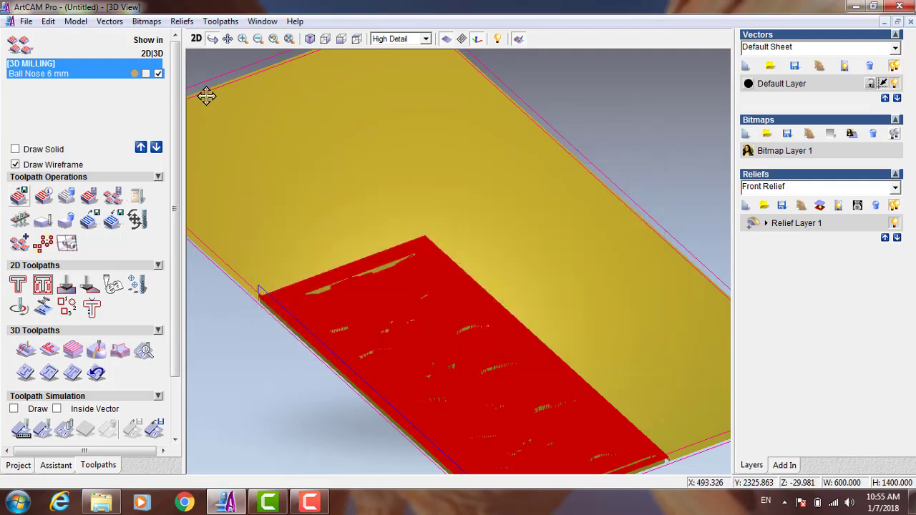
pyautogui.click(25, 21)
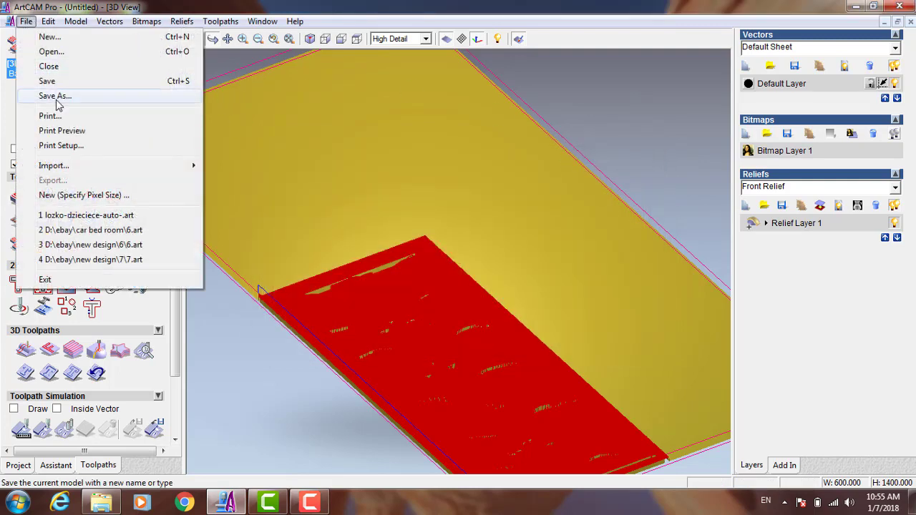
pyautogui.click(57, 103)
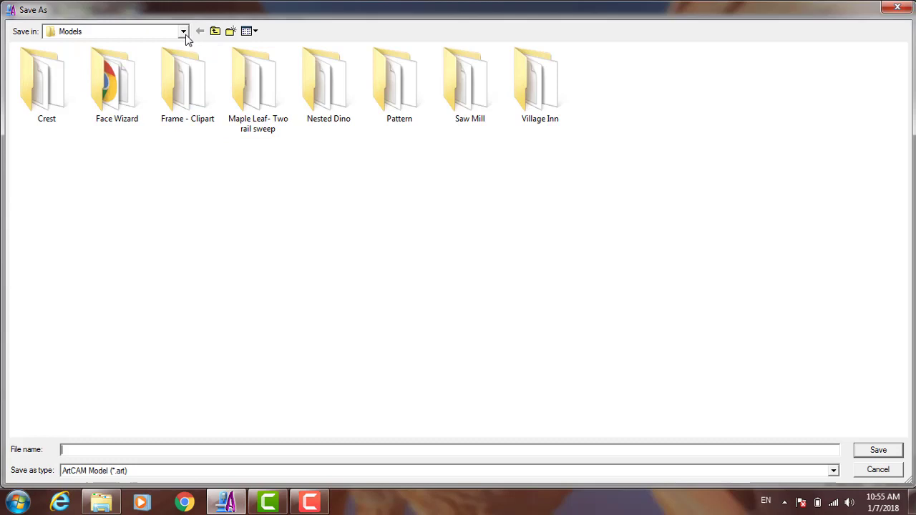
pyautogui.click(183, 31)
pyautogui.click(78, 44)
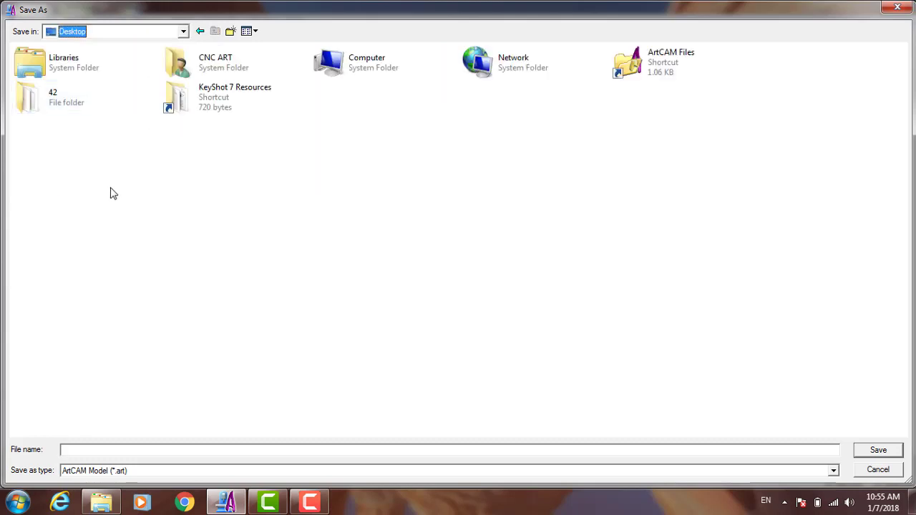
pyautogui.doubleClick(74, 107)
pyautogui.click(92, 449)
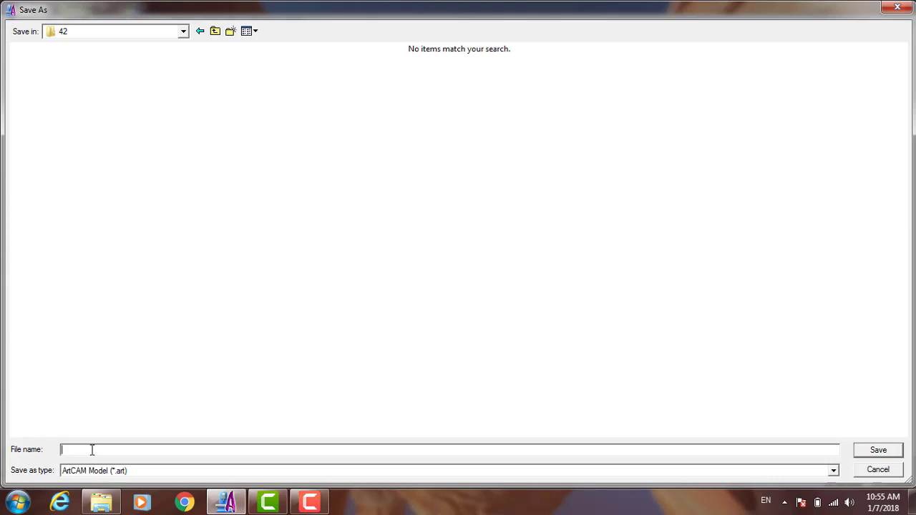
pyautogui.write('60x140cm')
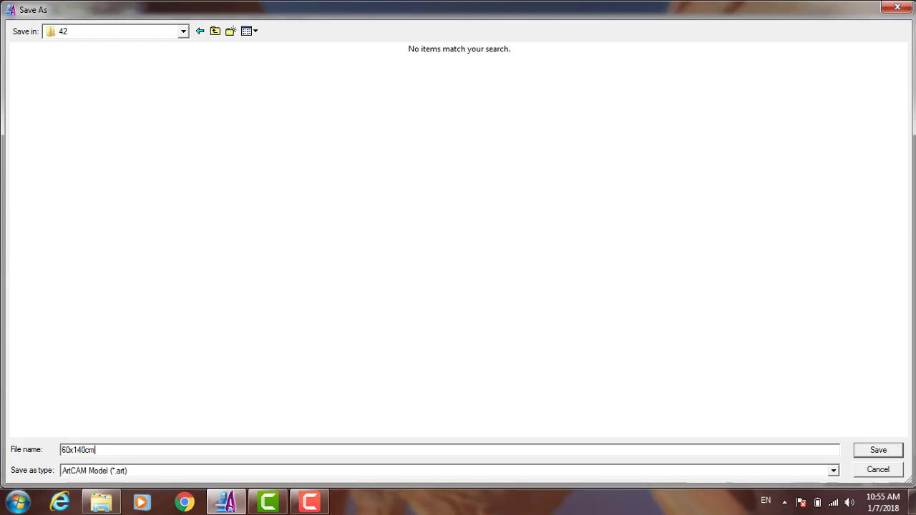
pyautogui.press('Return')
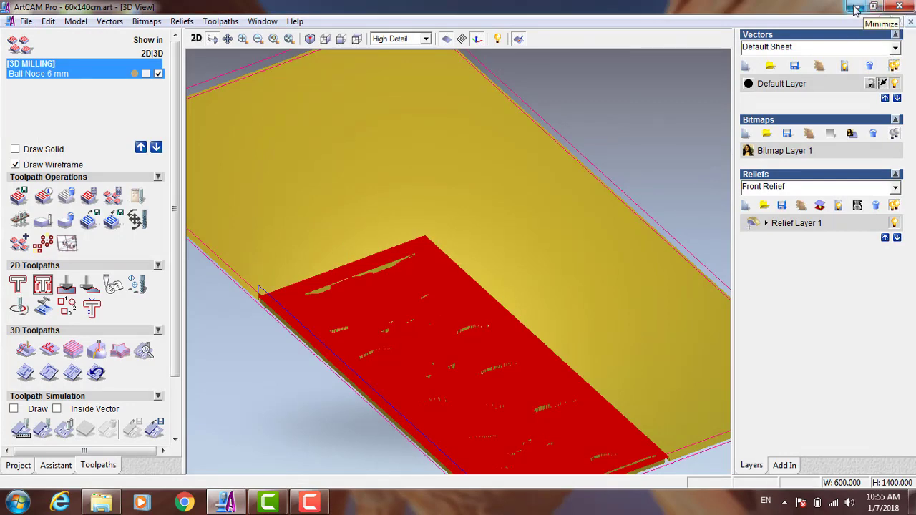
# Minimize ArtCAM and open folder 42 to confirm 60x140cm.art and the 5.34 MB reliefe 60x140 cm.tap
pyautogui.click(855, 6)
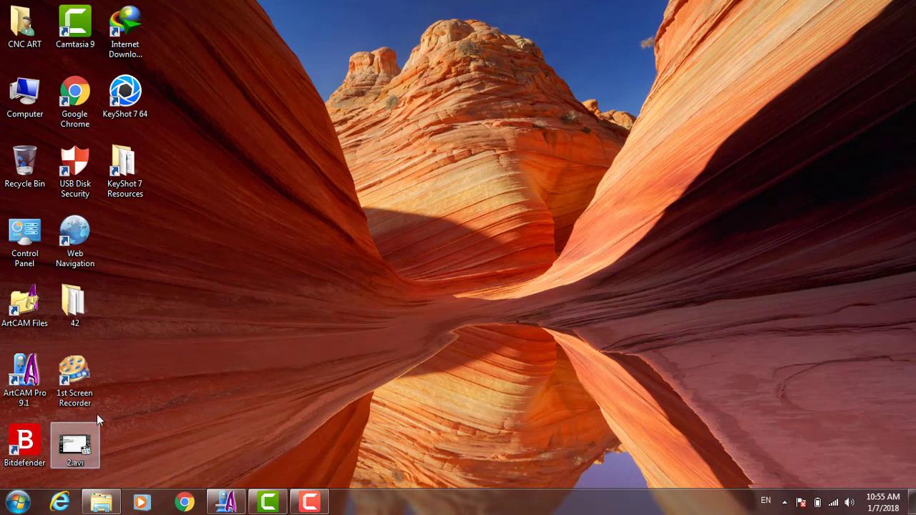
pyautogui.doubleClick(89, 308)
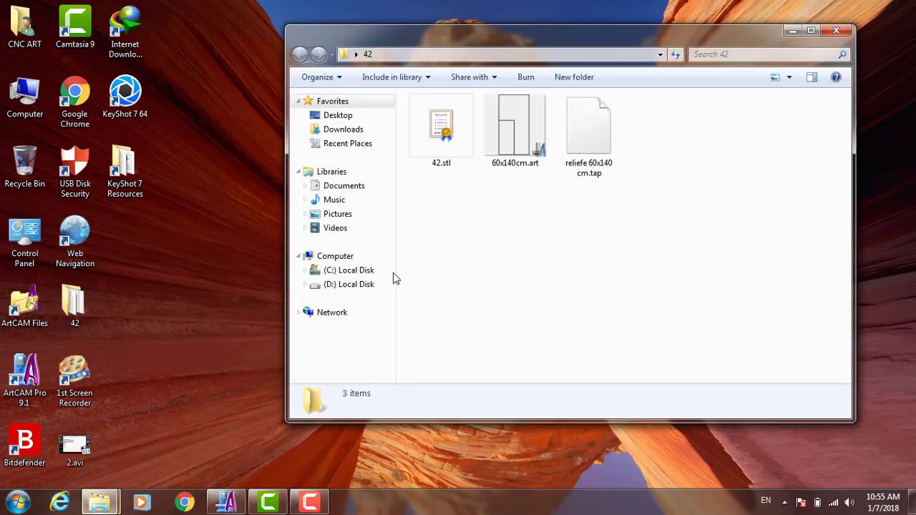
pyautogui.doubleClick(449, 41)
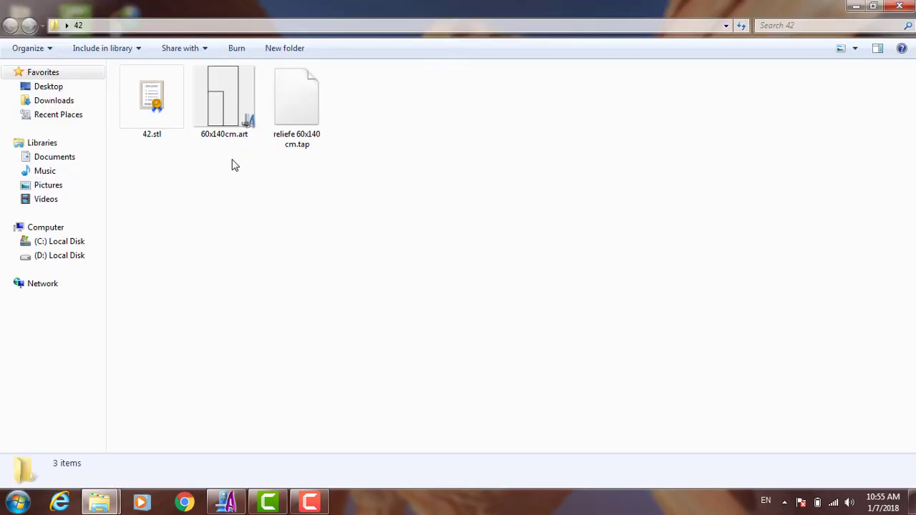
pyautogui.click(291, 109)
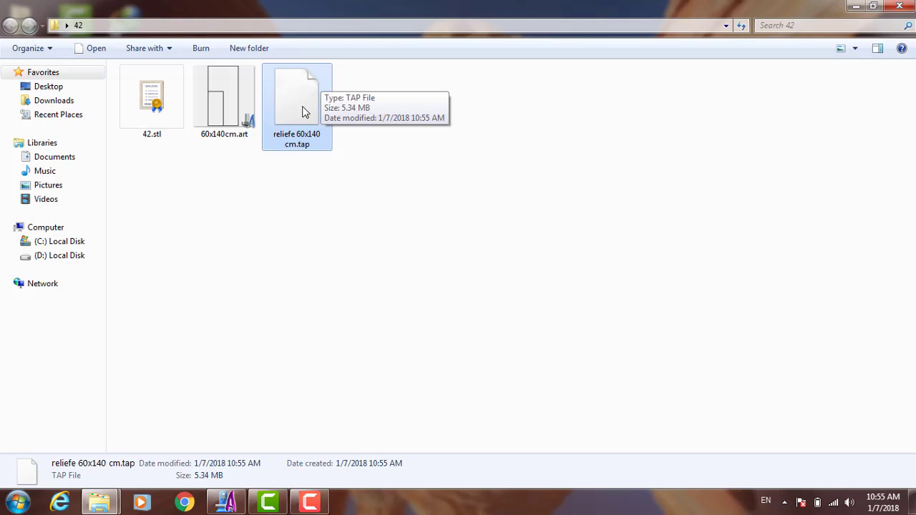
pyautogui.click(380, 217)
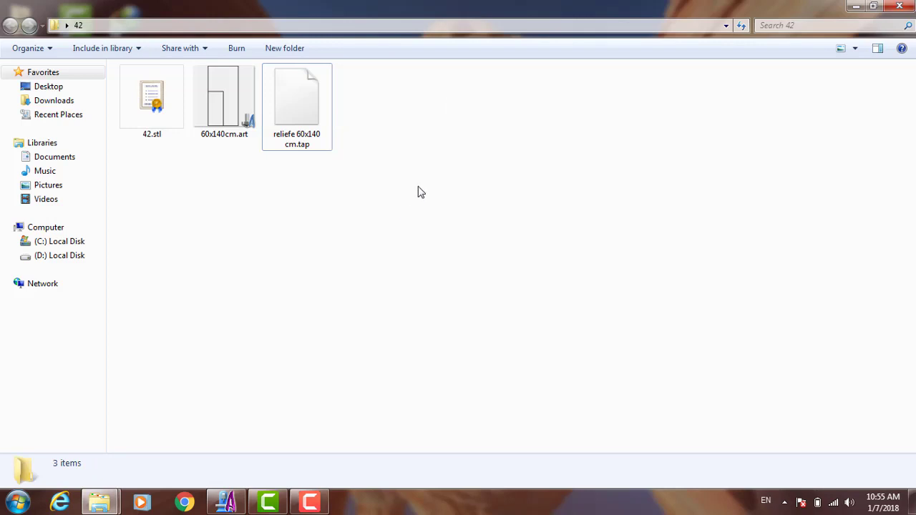